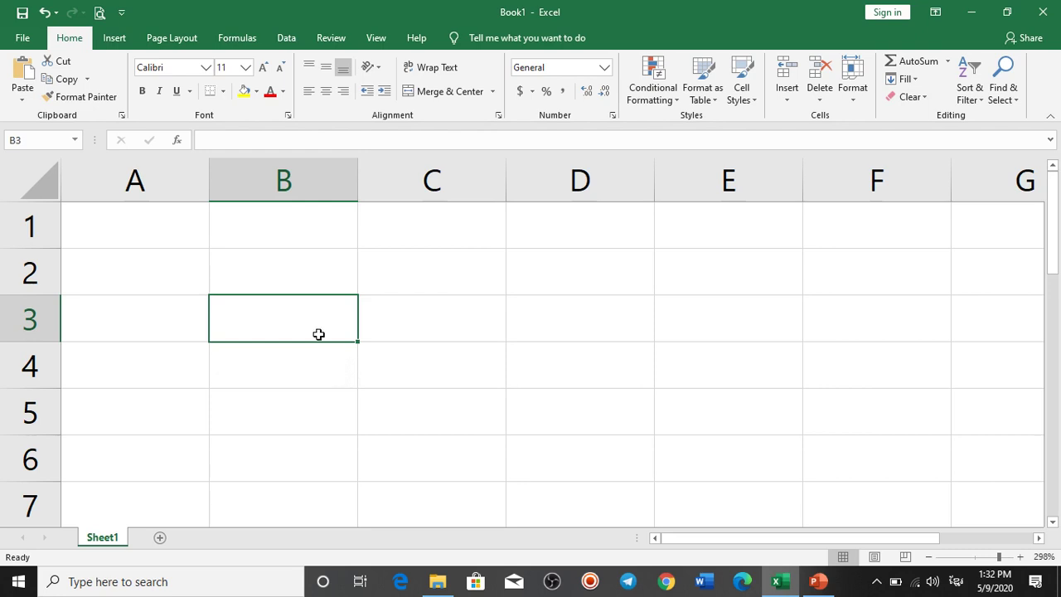
{"action": "type", "text": "๒๐"}
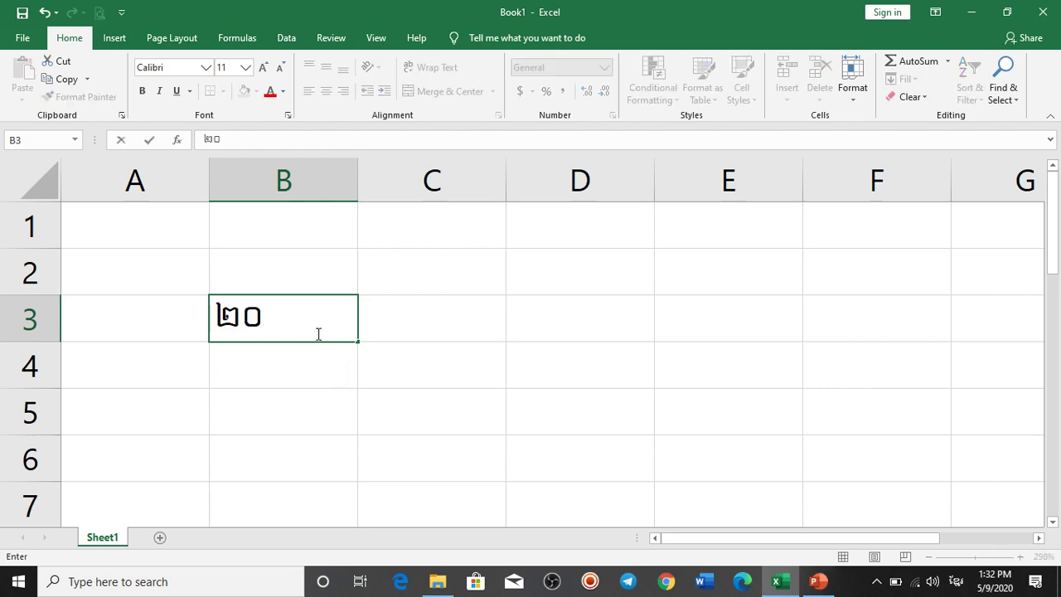
{"action": "key", "text": "BackSpace"}
{"action": "key", "text": "BackSpace"}
Step: Switch the keyboard language to English and enter 20, 30 and 23 in cells B3 to D3 and 30 in A3
{"action": "key", "text": "alt+shift"}
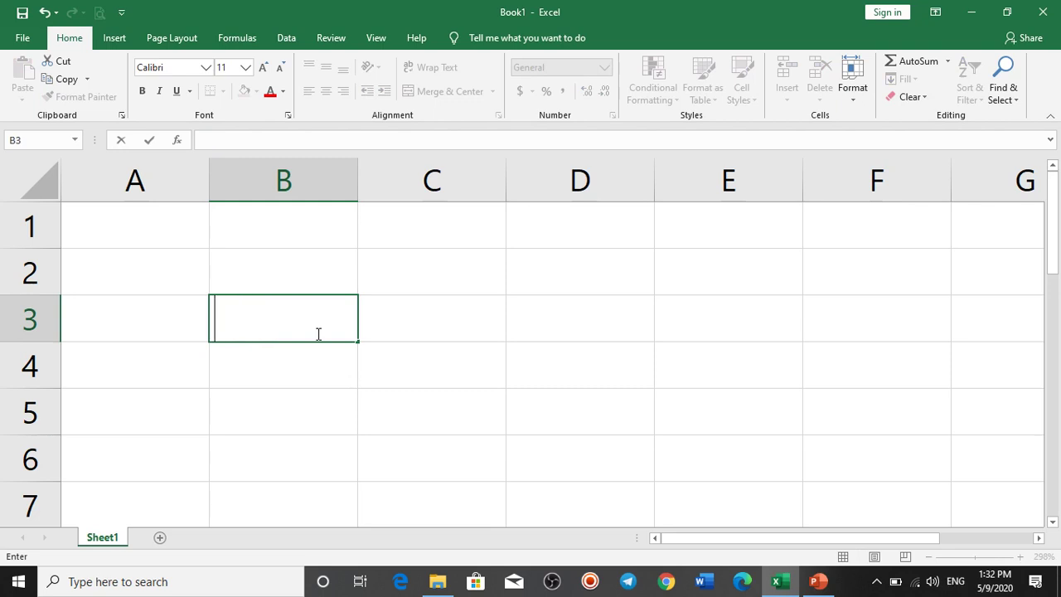
{"action": "type", "text": "20"}
{"action": "key", "text": "Tab"}
{"action": "type", "text": "30"}
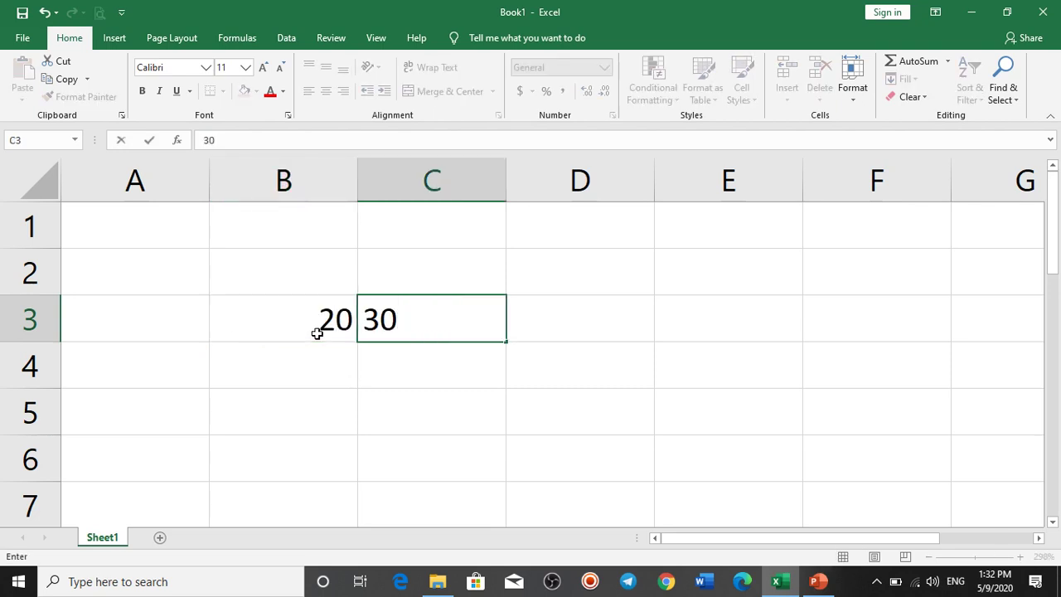
{"action": "key", "text": "Tab"}
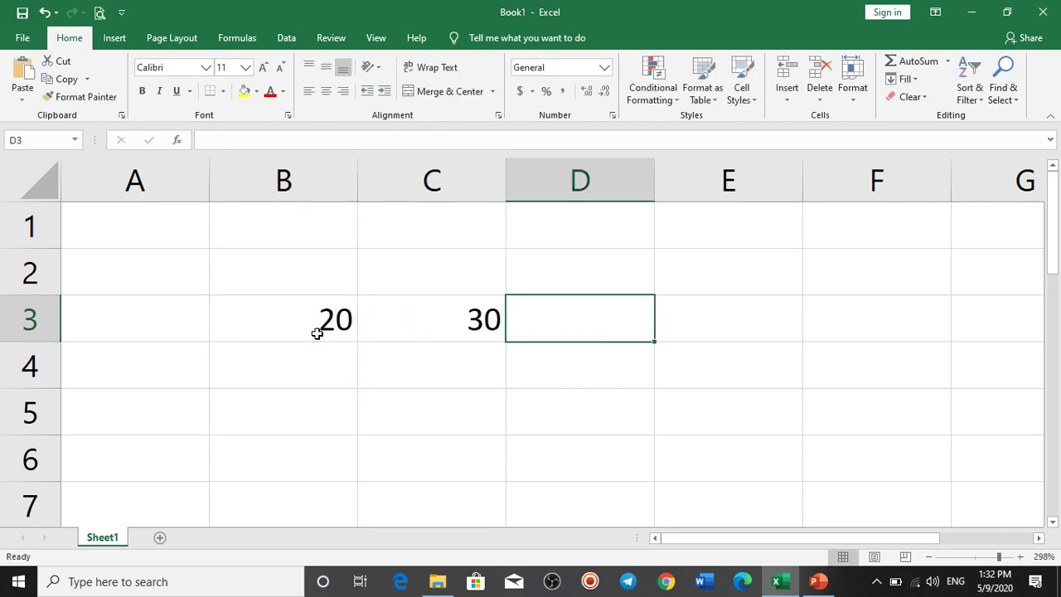
{"action": "type", "text": "23"}
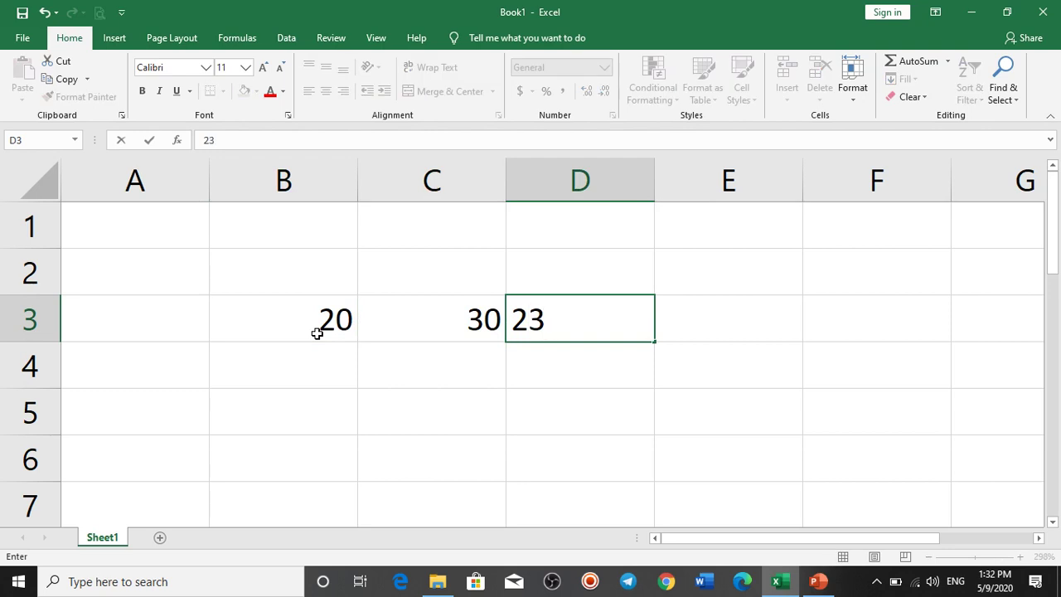
{"action": "key", "text": "Left"}
{"action": "key", "text": "Left"}
{"action": "key", "text": "Left"}
{"action": "type", "text": "30"}
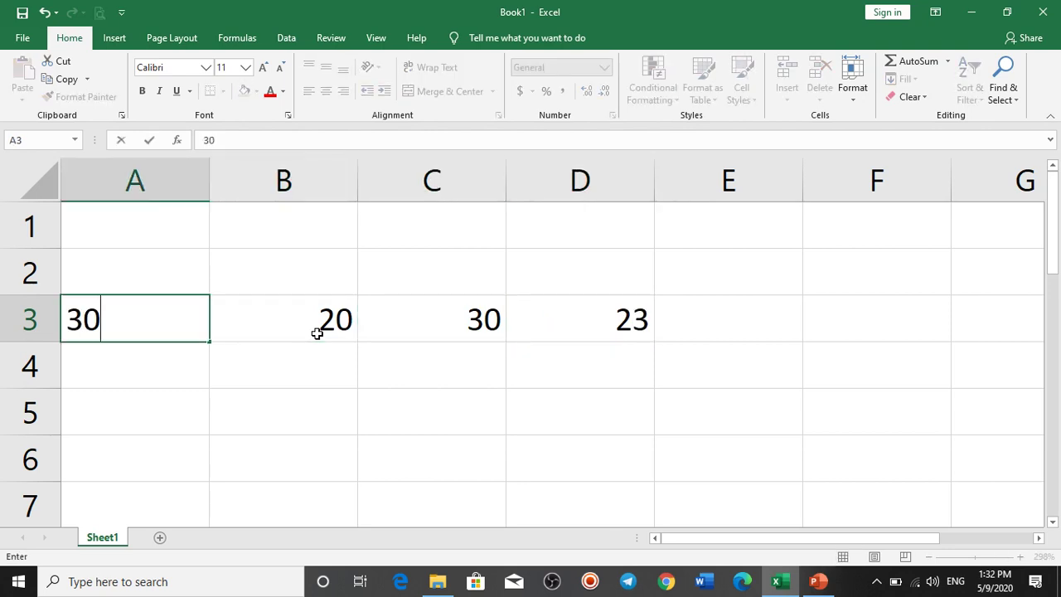
Step: Left-align cell E3 and enter a MIN formula there over the range A3:D3
{"action": "left_click", "coordinate": [705, 318]}
{"action": "left_click", "coordinate": [308, 91]}
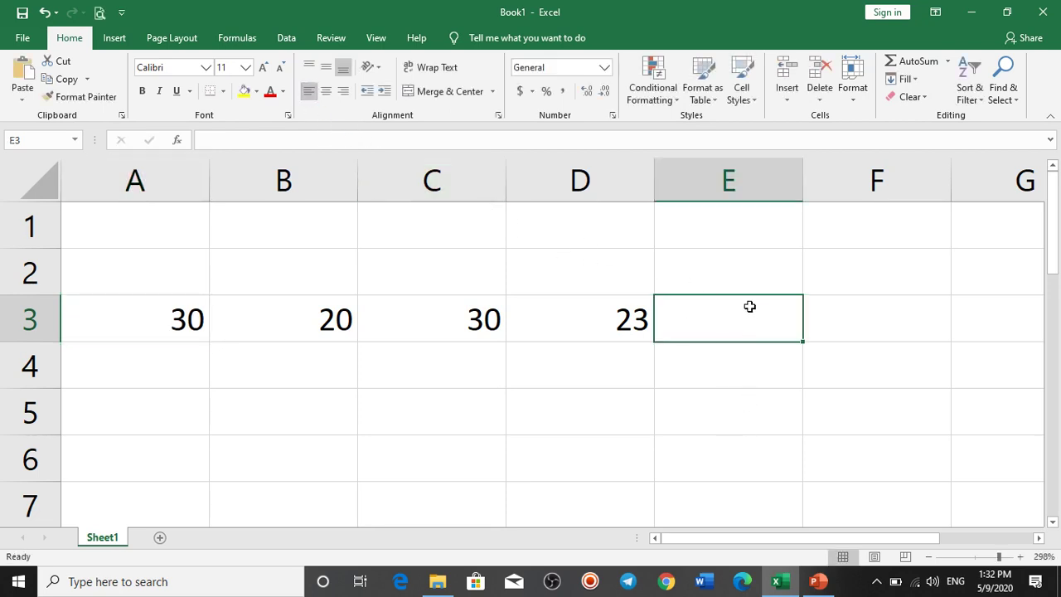
{"action": "type", "text": "=m"}
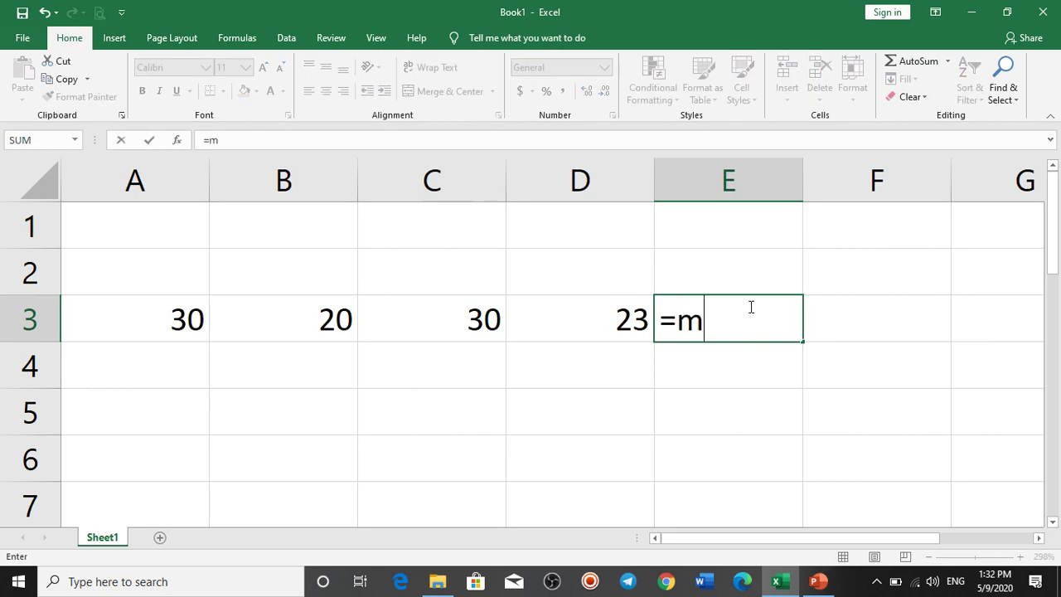
{"action": "type", "text": "in("}
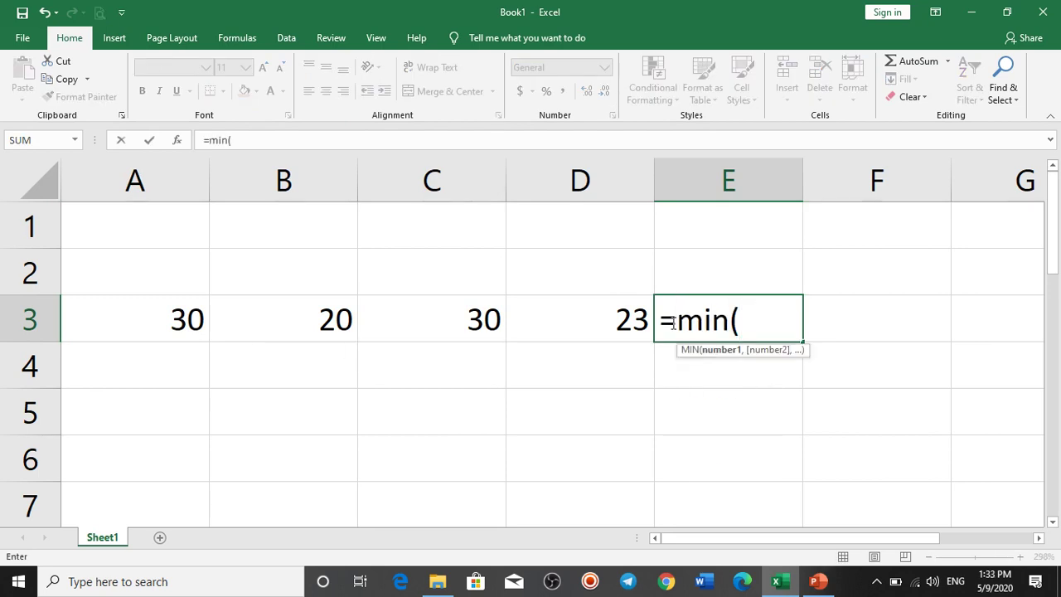
{"action": "left_click_drag", "start_coordinate": [141, 323], "coordinate": [576, 332]}
{"action": "key", "text": "Return"}
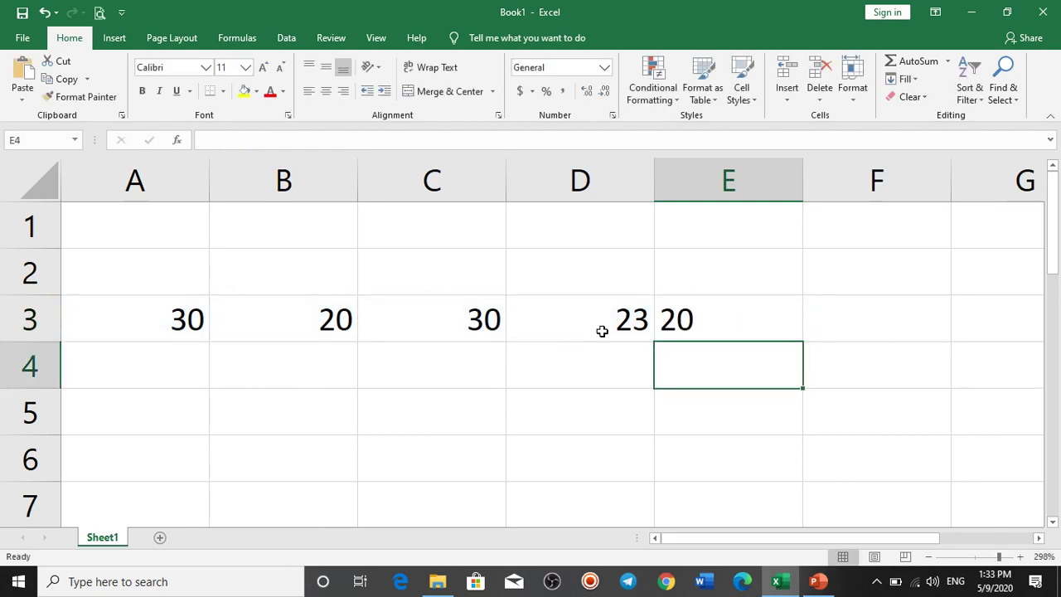
{"action": "left_click", "coordinate": [711, 311]}
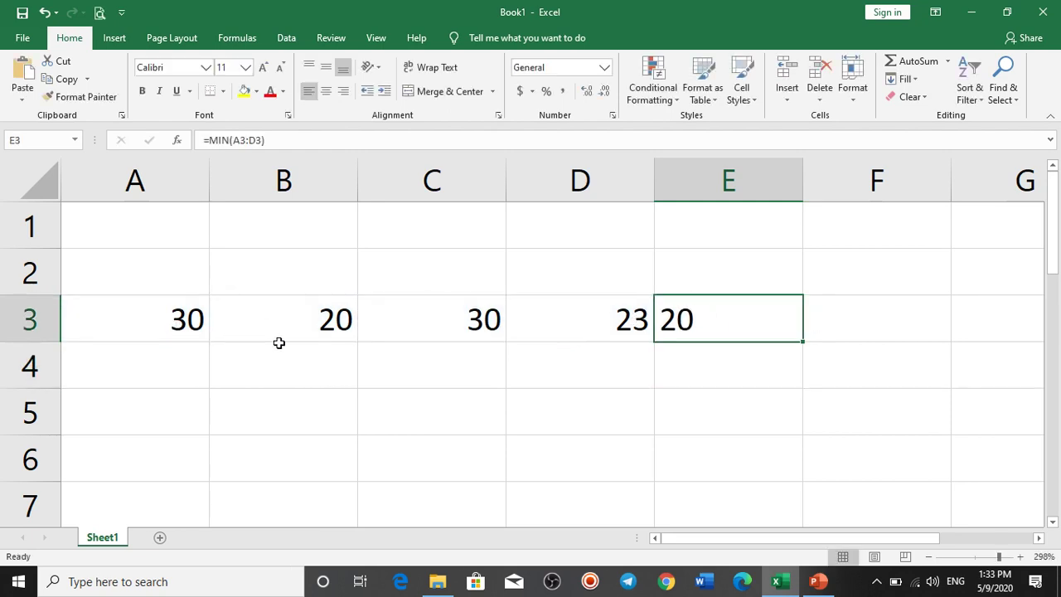
Step: Enter a MAX formula in cell E4 over the range A3:D3
{"action": "left_click", "coordinate": [754, 376]}
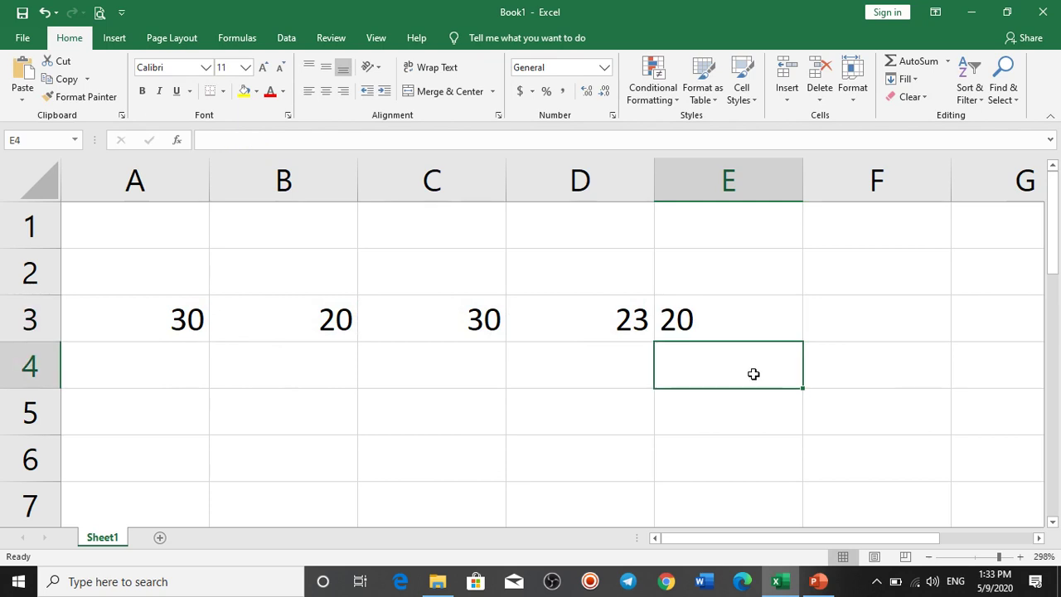
{"action": "type", "text": "=m"}
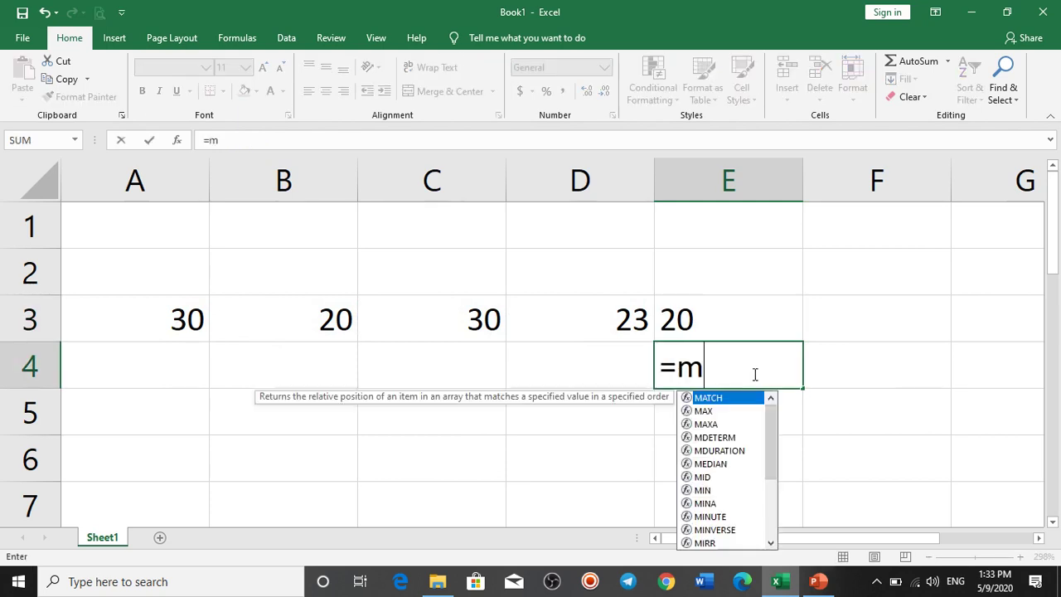
{"action": "type", "text": "ax)"}
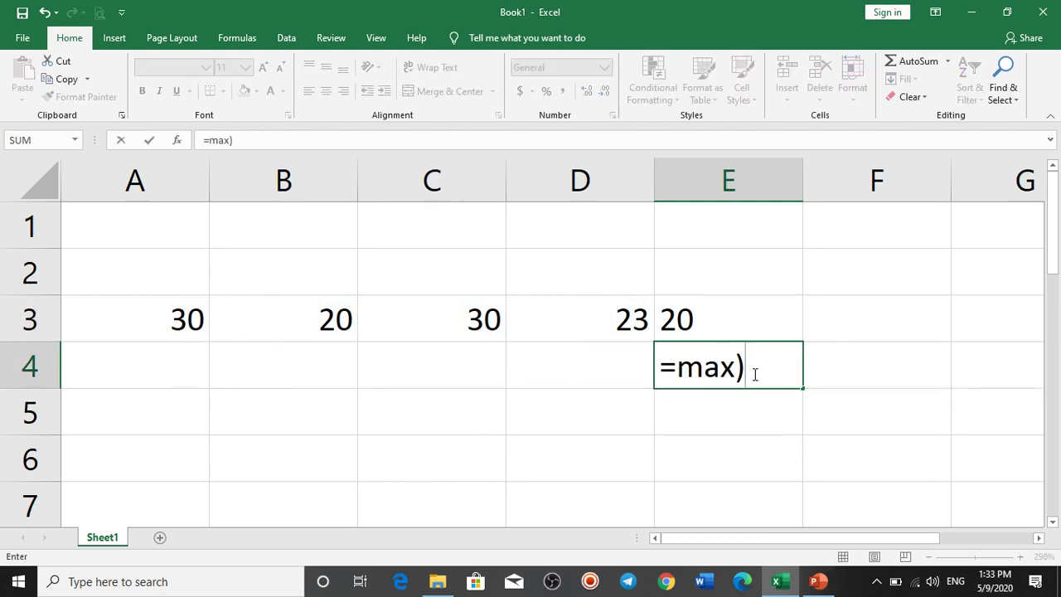
{"action": "key", "text": "BackSpace"}
{"action": "type", "text": "("}
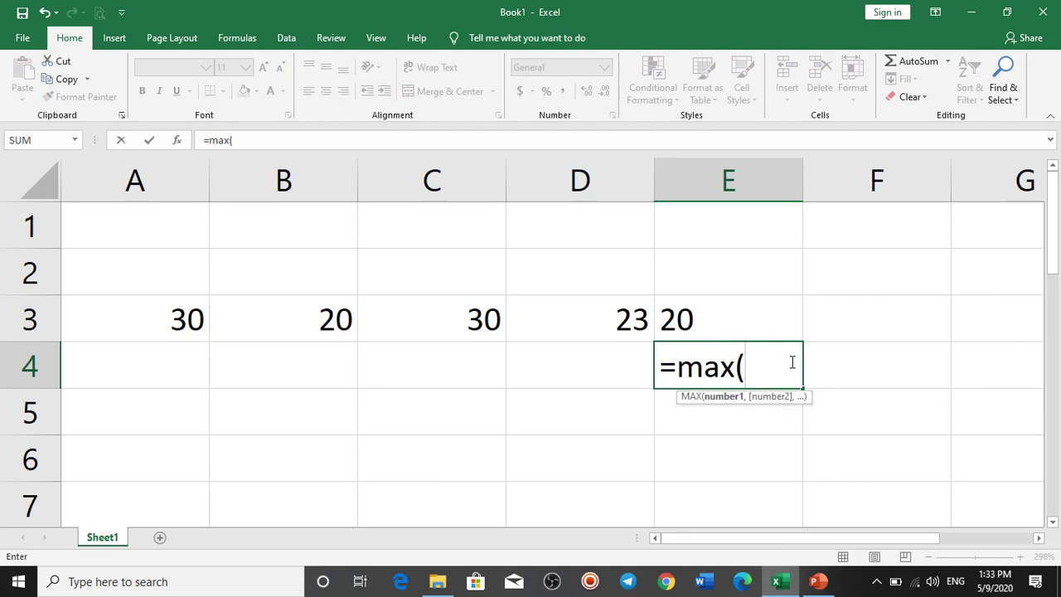
{"action": "left_click_drag", "start_coordinate": [129, 315], "coordinate": [537, 325]}
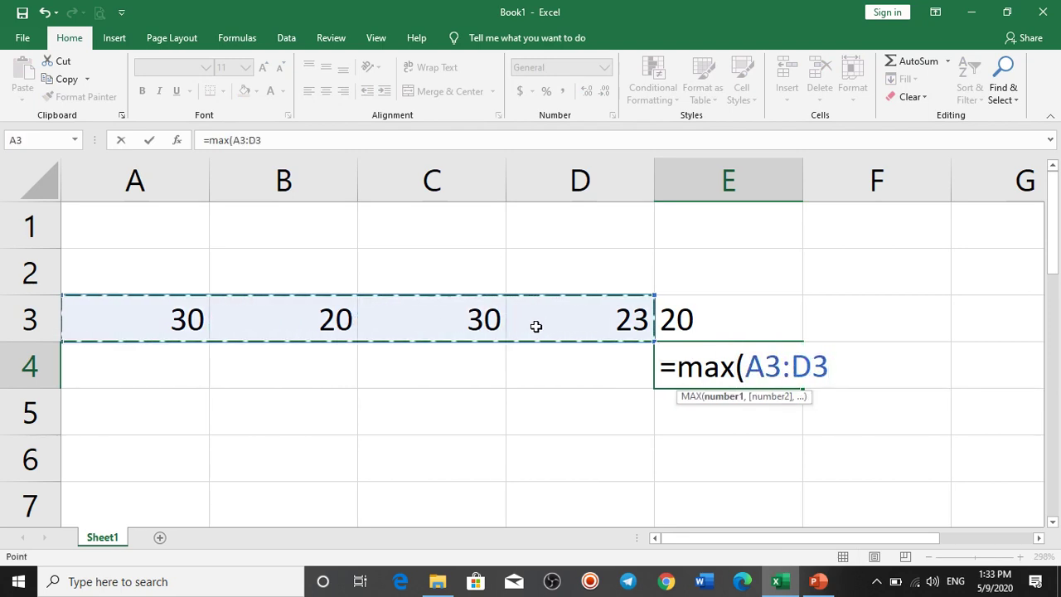
{"action": "key", "text": "Return"}
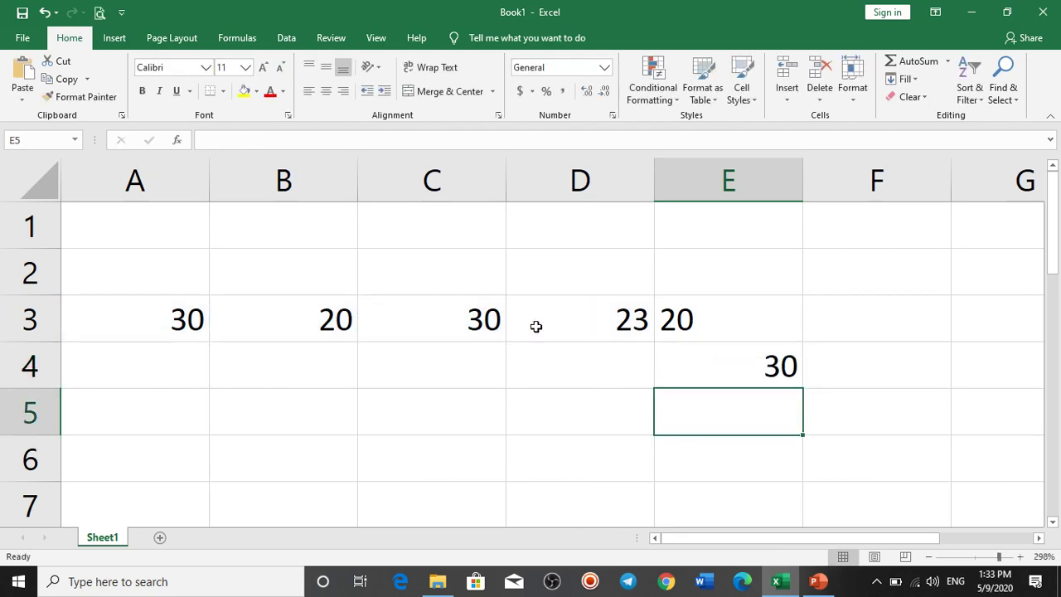
{"action": "left_click", "coordinate": [718, 363]}
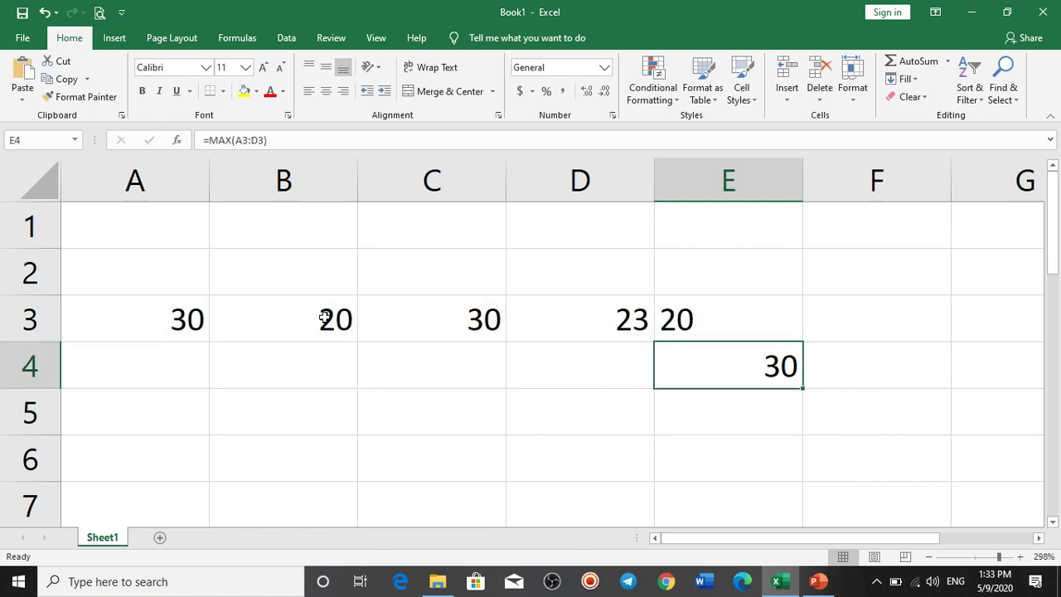
Step: Set the value of cell A3 to 40
{"action": "left_click", "coordinate": [188, 318]}
{"action": "left_click", "coordinate": [228, 141]}
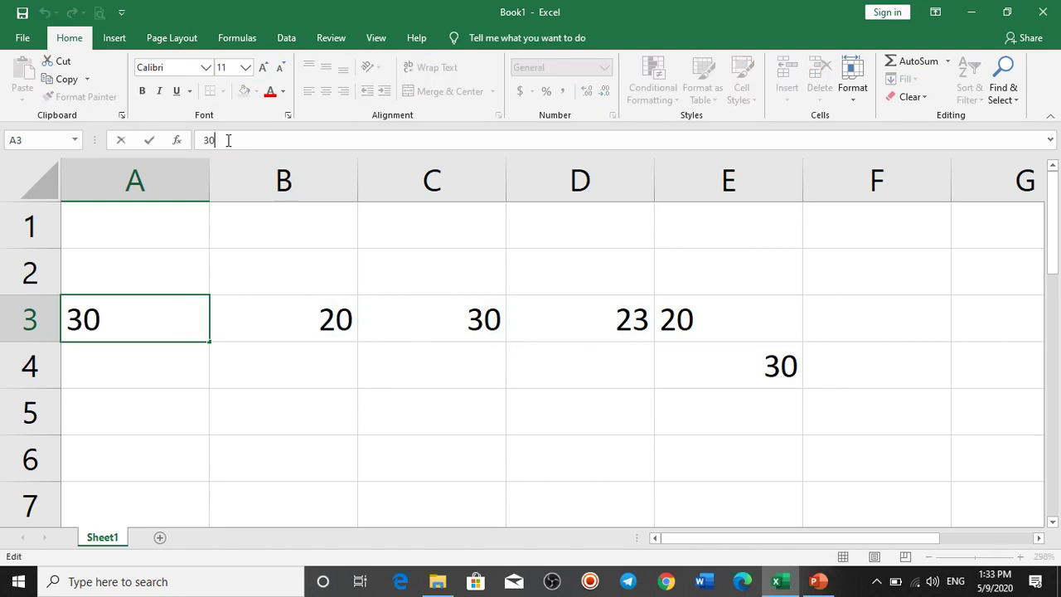
{"action": "key", "text": "BackSpace"}
{"action": "key", "text": "BackSpace"}
{"action": "type", "text": "40"}
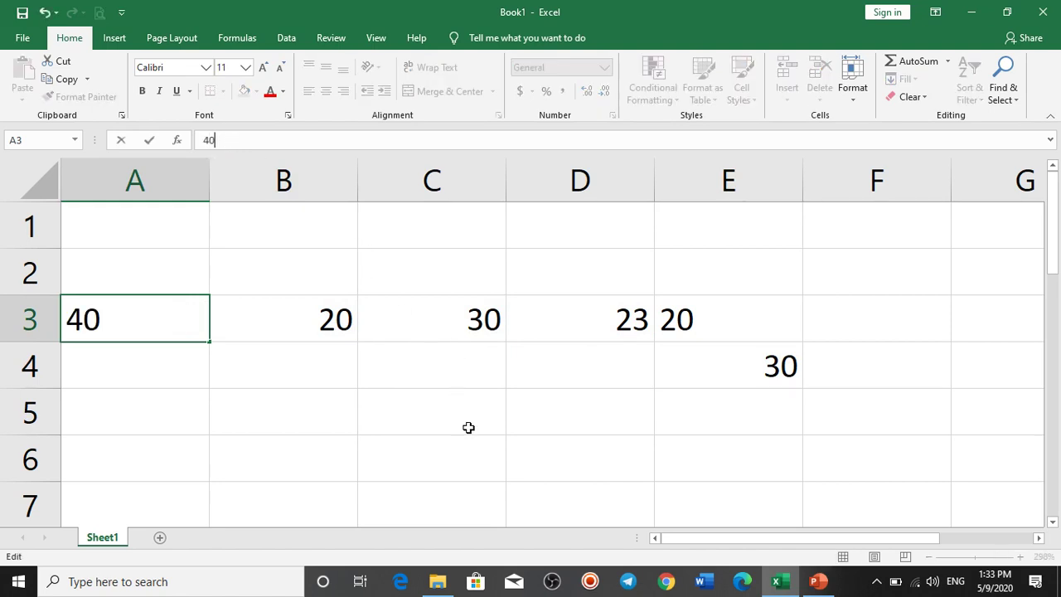
{"action": "left_click", "coordinate": [473, 451]}
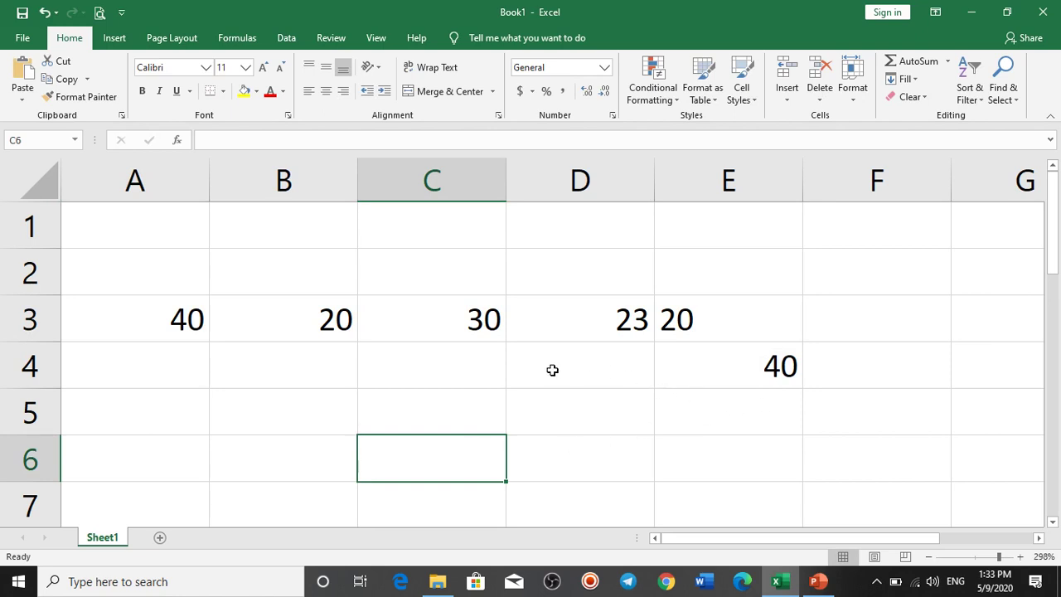
Step: Set the value of cell D3 to 12
{"action": "left_click", "coordinate": [567, 328]}
{"action": "left_click", "coordinate": [212, 140]}
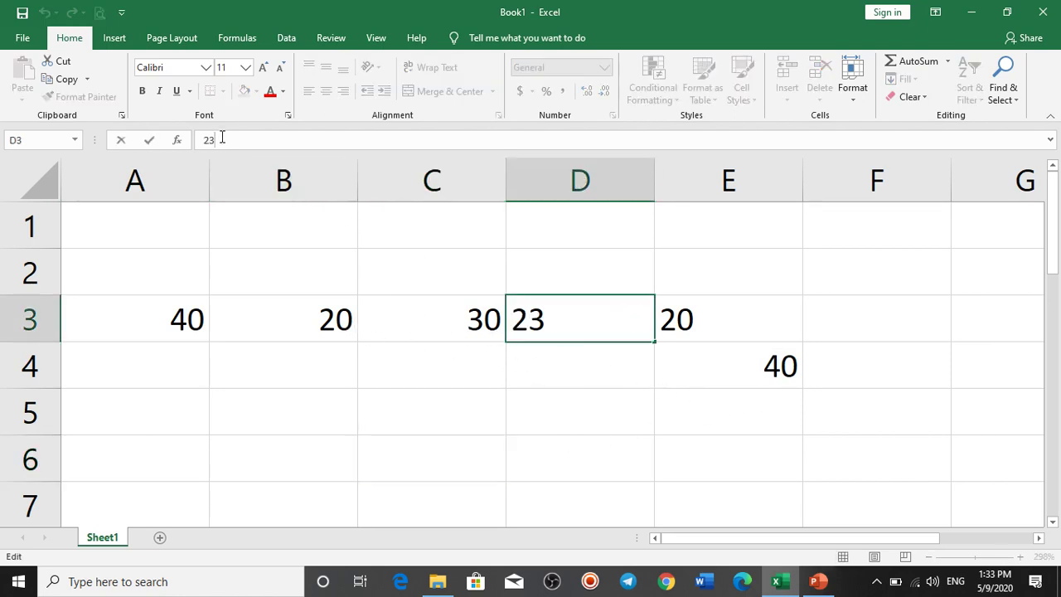
{"action": "key", "text": "BackSpace"}
{"action": "key", "text": "BackSpace"}
{"action": "type", "text": "12"}
{"action": "left_click", "coordinate": [338, 443]}
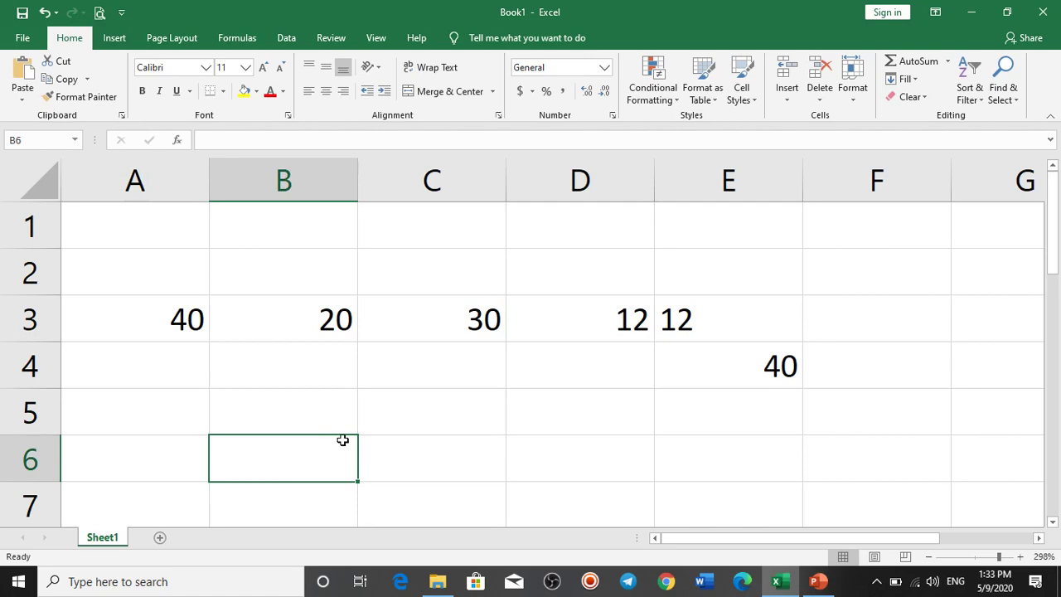
Step: Switch to the PowerPoint presentation to view the slide on the AVERAGE formula, and return to the Excel workbook
{"action": "left_click", "coordinate": [827, 582]}
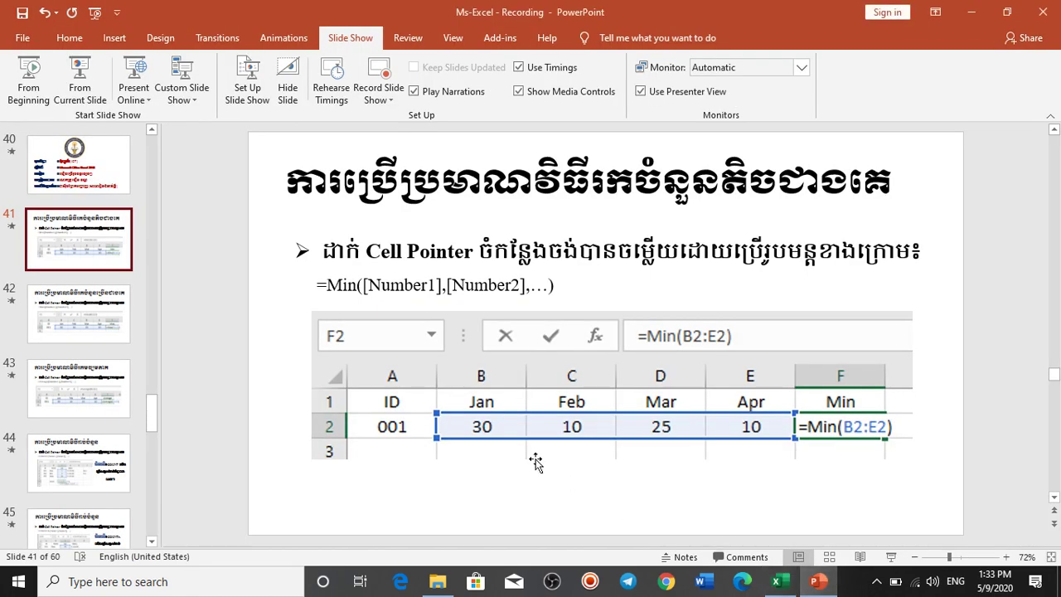
{"action": "scroll", "coordinate": [536, 462], "scroll_direction": "down", "scroll_amount": 1}
{"action": "scroll", "coordinate": [535, 462], "scroll_direction": "down", "scroll_amount": 1}
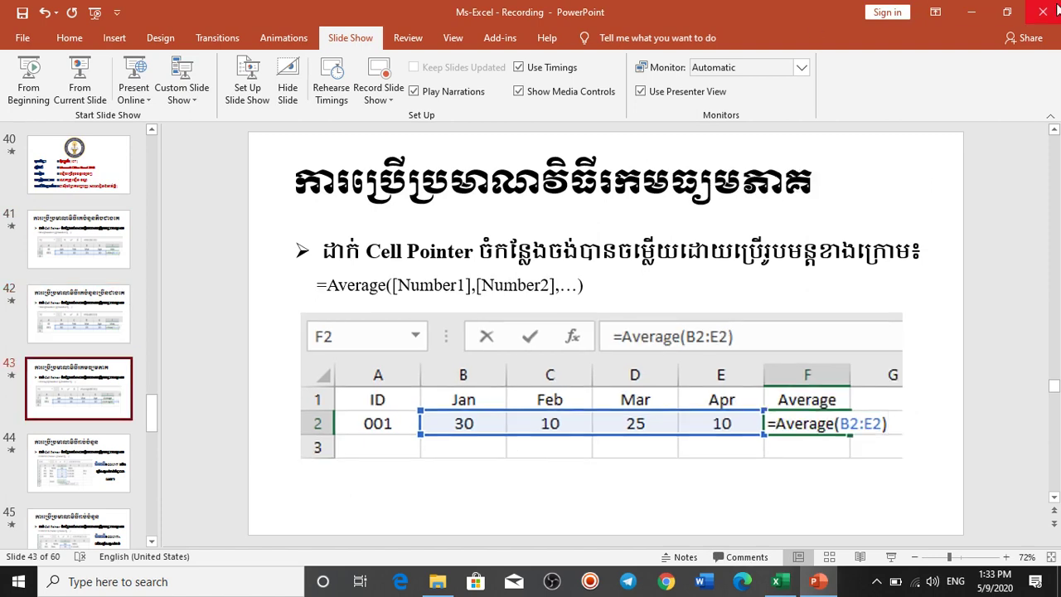
{"action": "left_click", "coordinate": [972, 11]}
Step: Enter an AVERAGE formula in cell E5 over the range A3:D3
{"action": "left_click", "coordinate": [756, 411]}
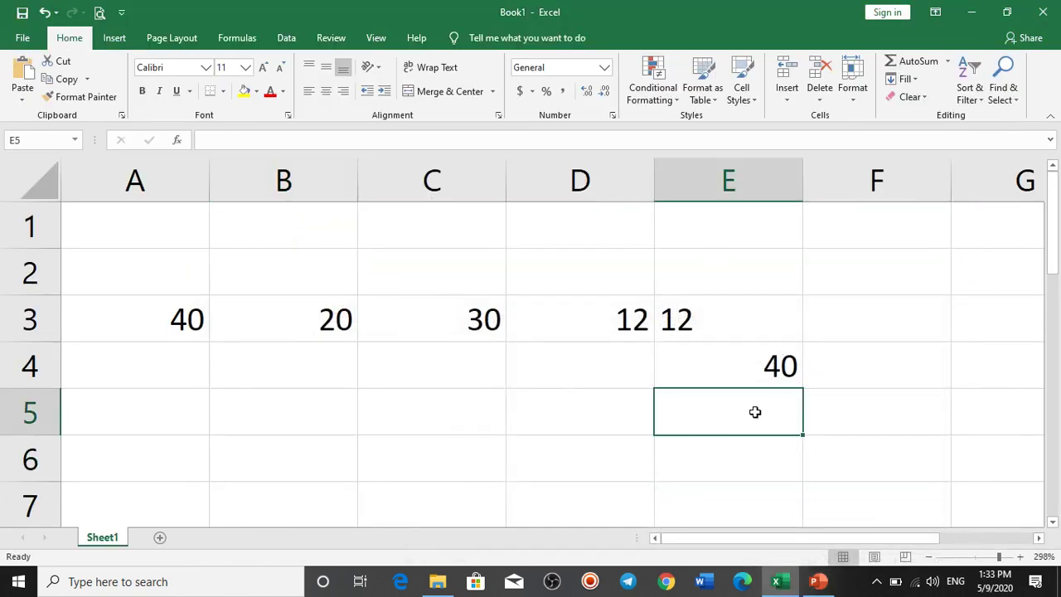
{"action": "type", "text": "="}
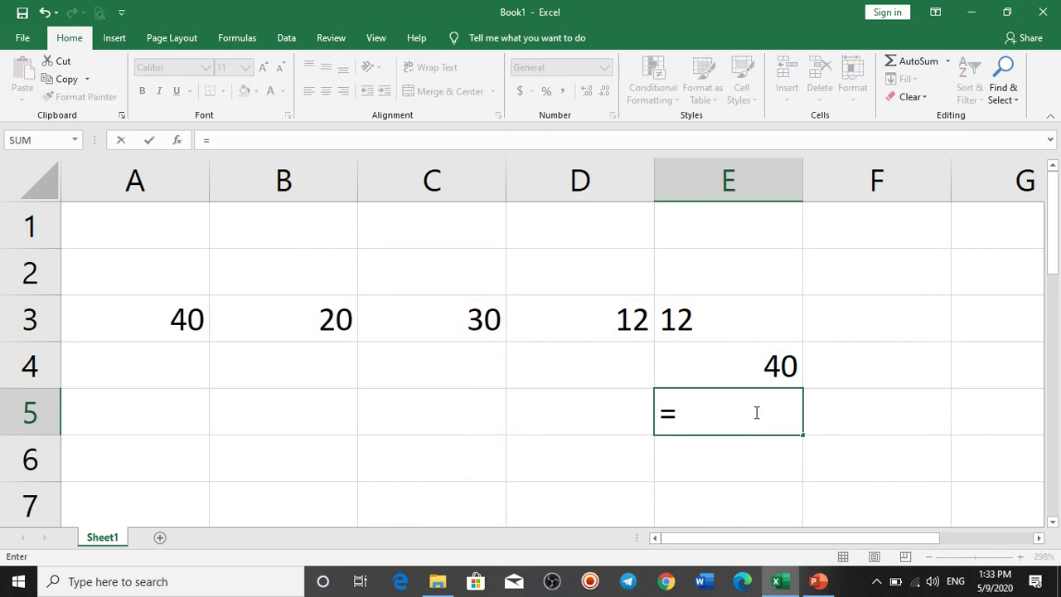
{"action": "type", "text": "aver"}
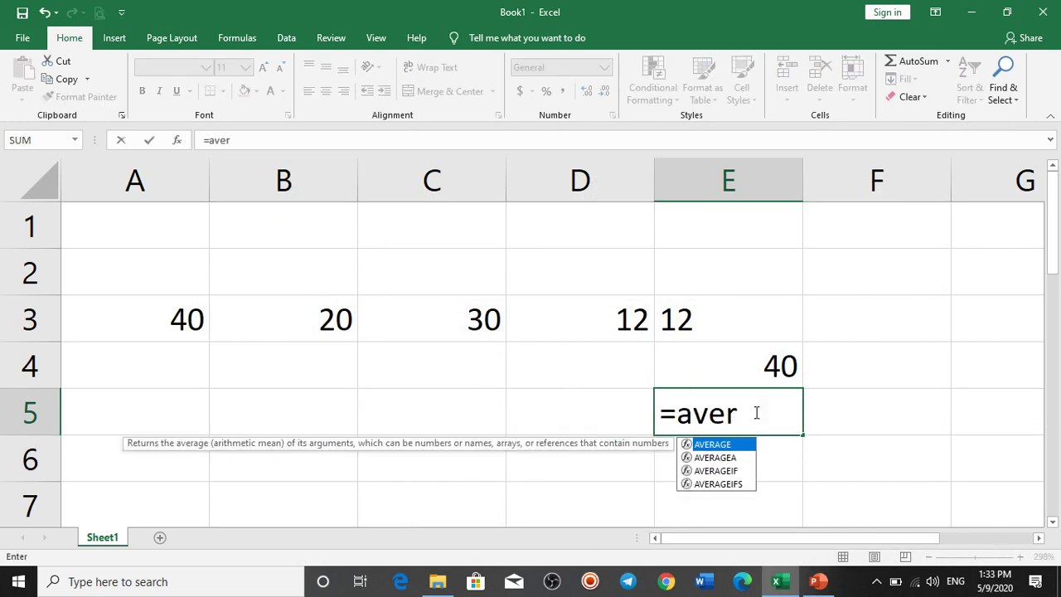
{"action": "type", "text": "age("}
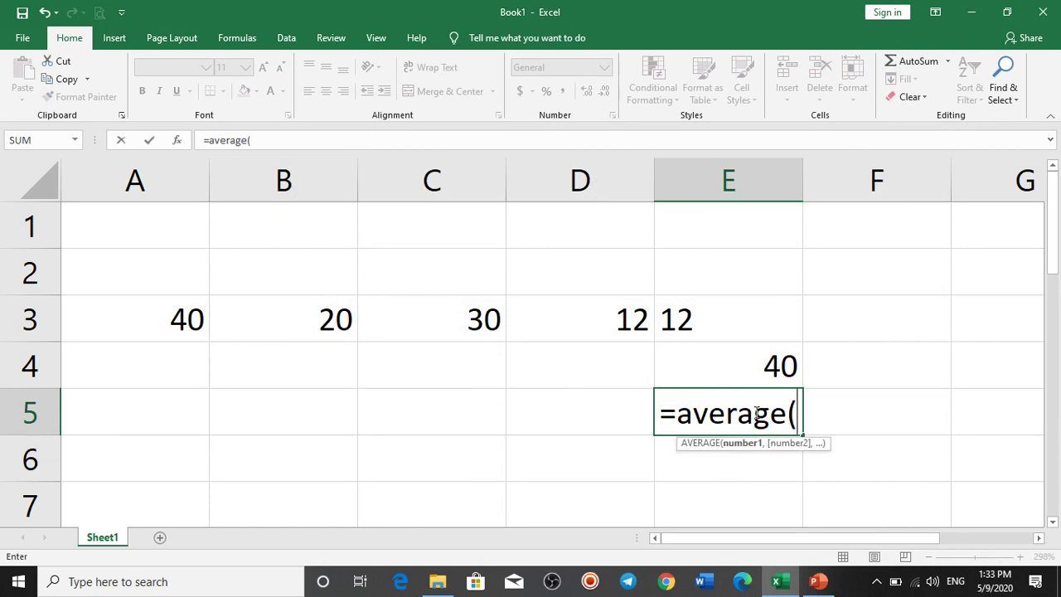
{"action": "left_click_drag", "start_coordinate": [173, 315], "coordinate": [550, 329]}
{"action": "key", "text": "Return"}
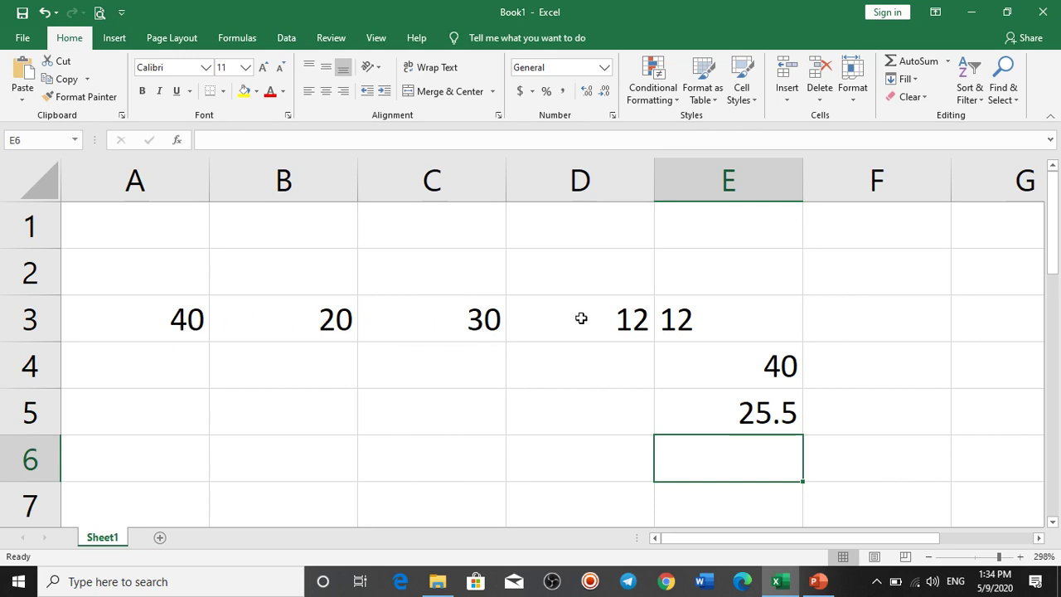
Step: Enter 102 in cell D4 as the total of the numbers in row 3
{"action": "left_click", "coordinate": [187, 330]}
{"action": "left_click", "coordinate": [327, 330]}
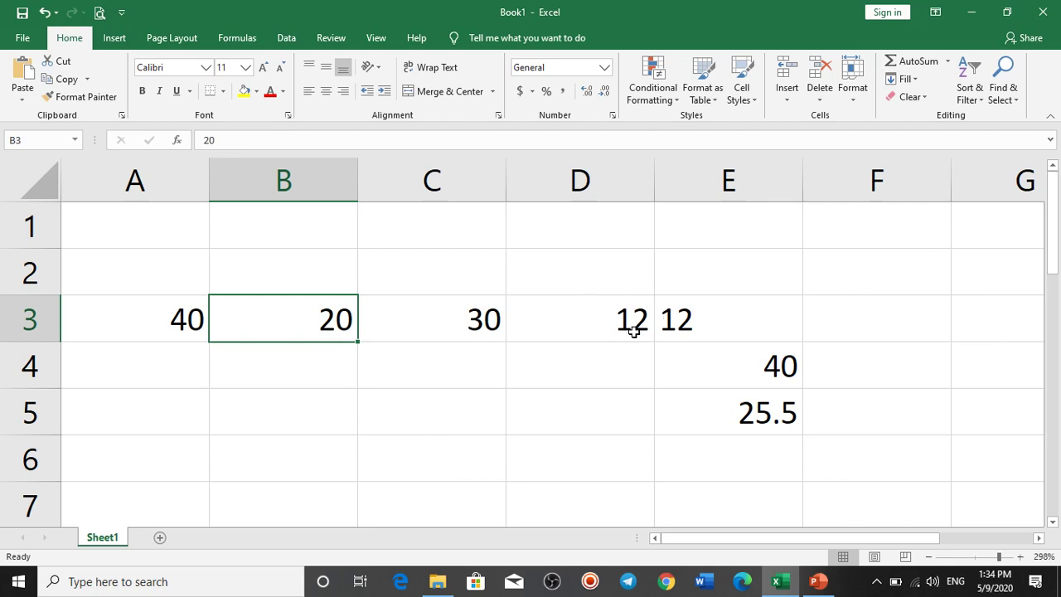
{"action": "left_click", "coordinate": [592, 377]}
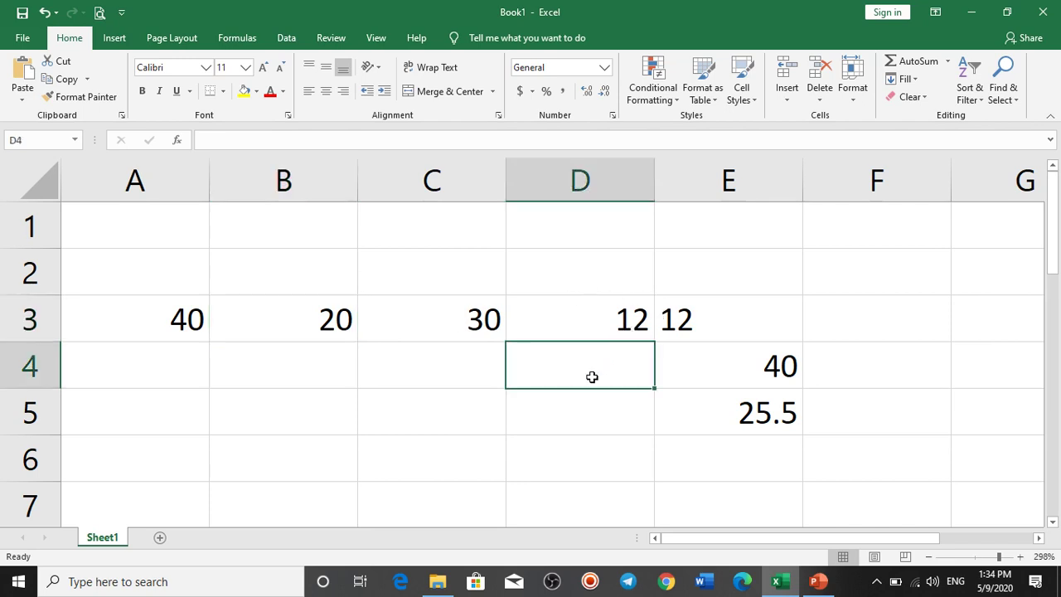
{"action": "type", "text": "102"}
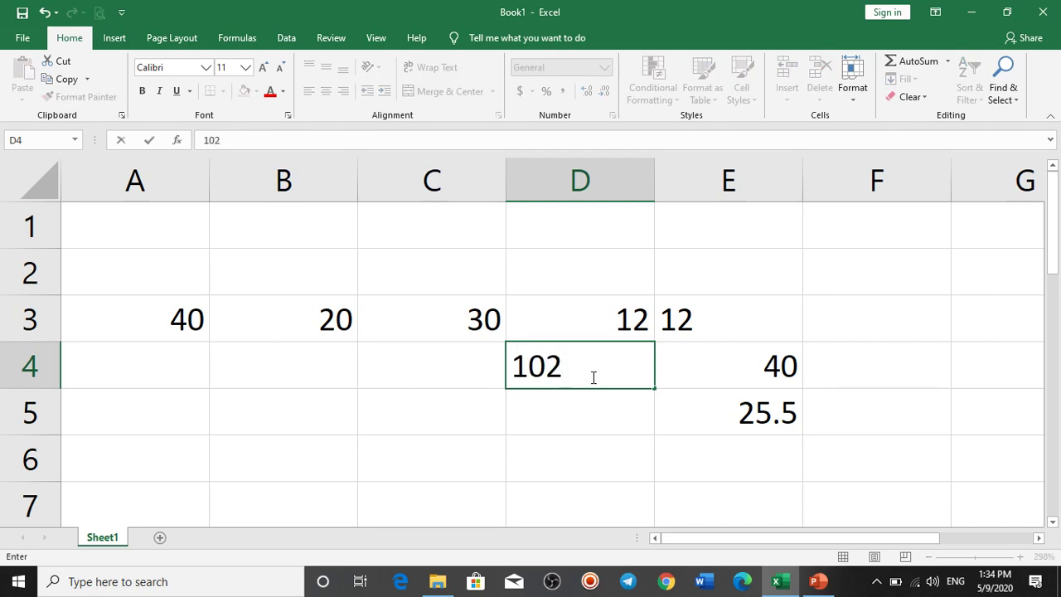
{"action": "key", "text": "Return"}
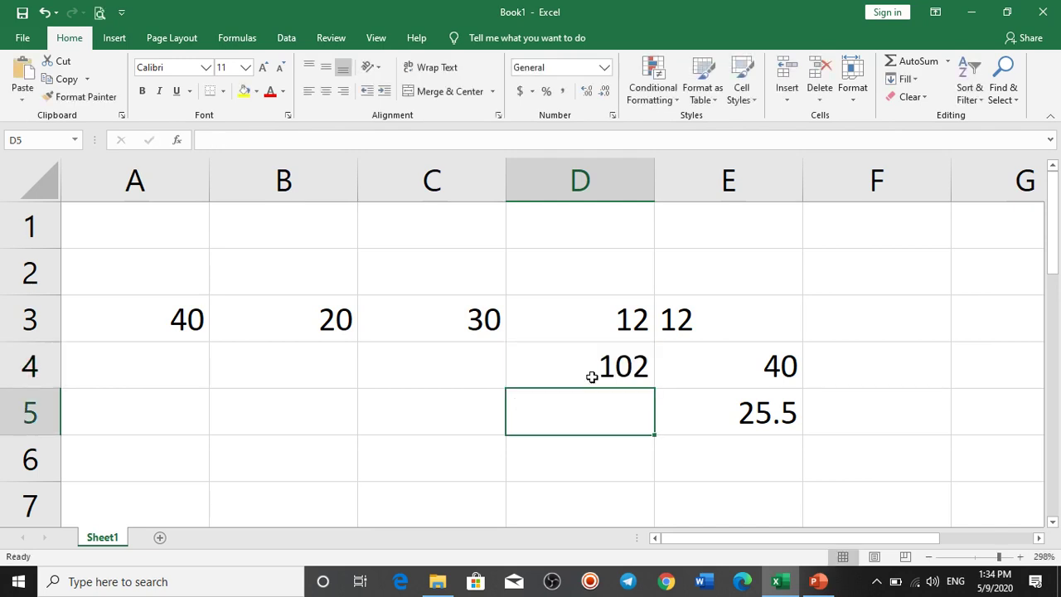
Step: Enter a formula in cell D5 that divides the total in D4 by 4
{"action": "type", "text": "="}
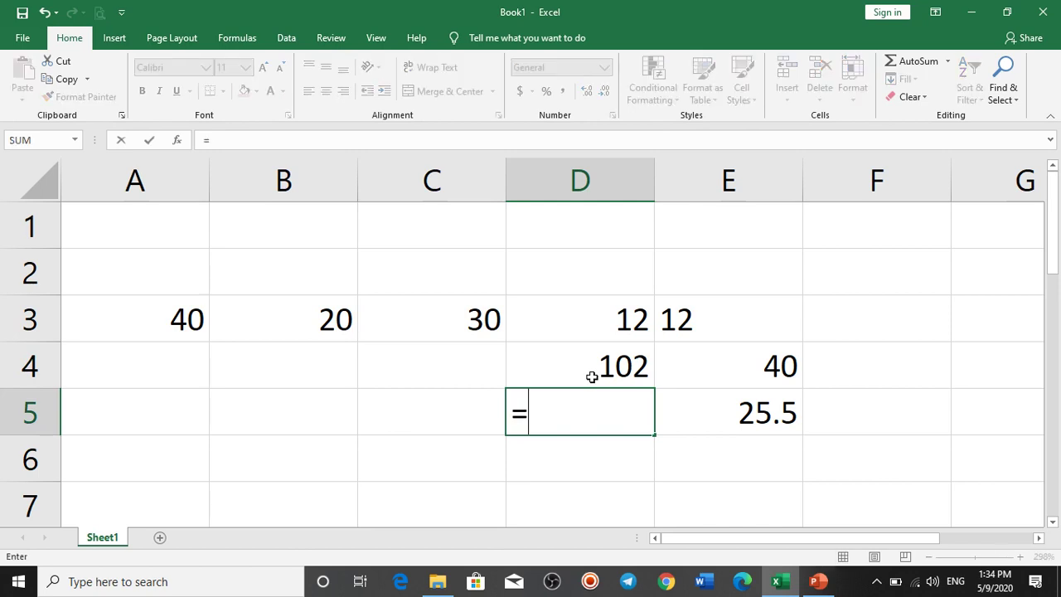
{"action": "left_click", "coordinate": [589, 367]}
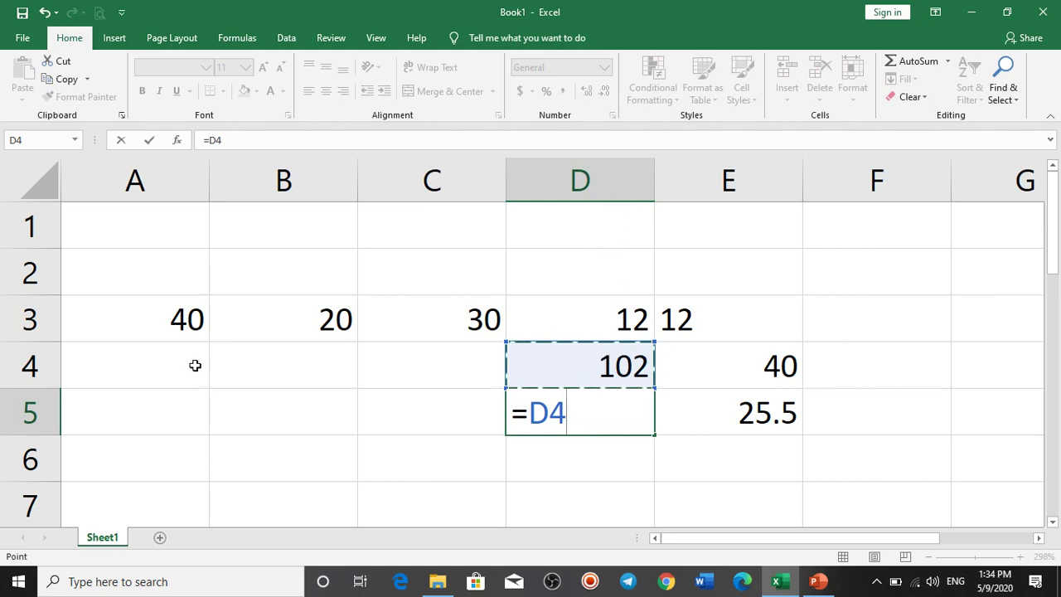
{"action": "type", "text": "/"}
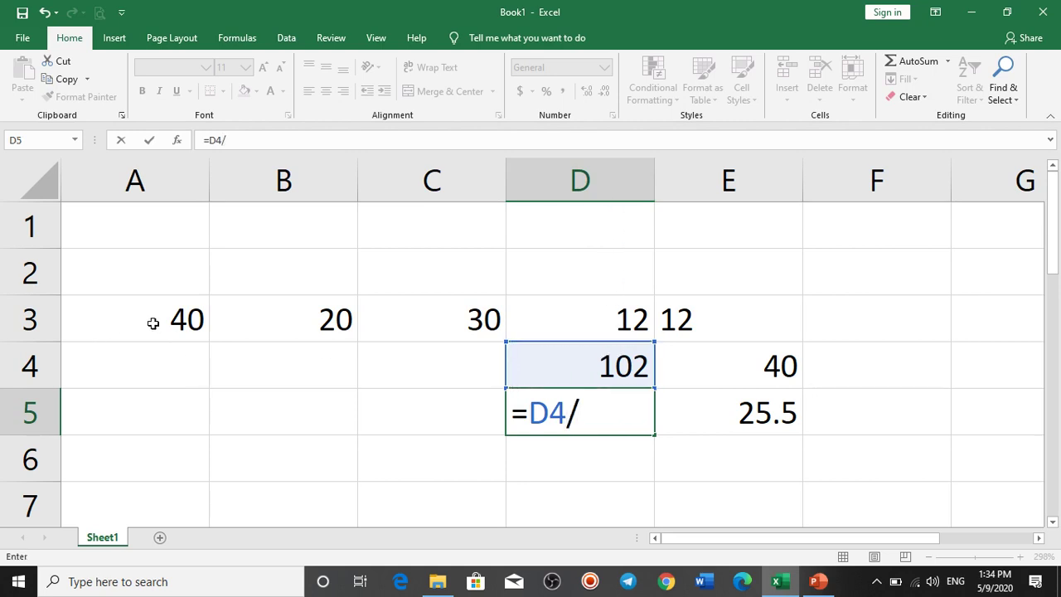
{"action": "type", "text": "4"}
{"action": "key", "text": "Return"}
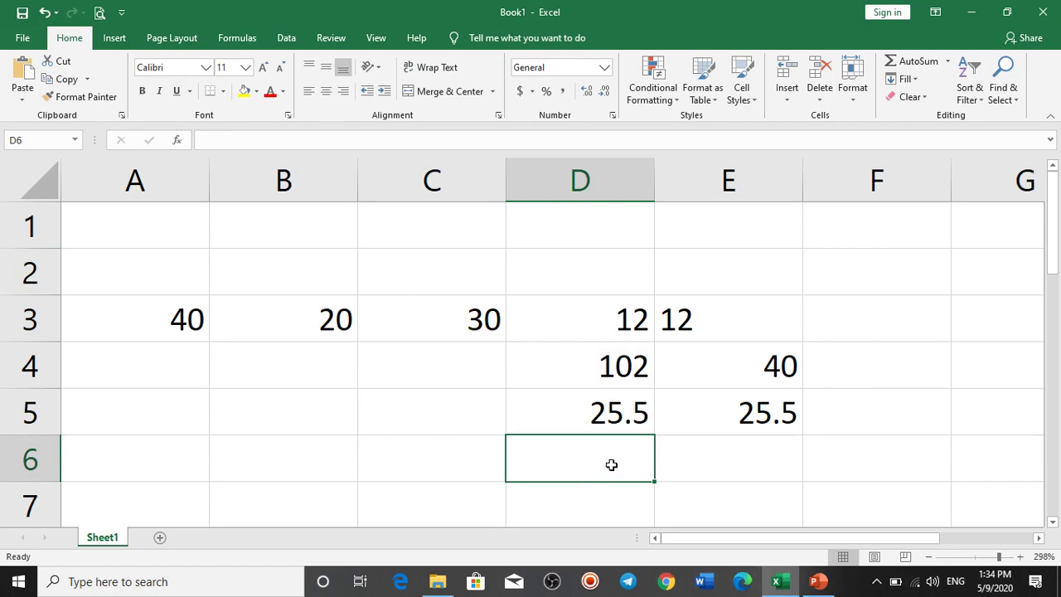
Step: Switch to the PowerPoint presentation to view the slide on the COUNT formula, and return to the Excel workbook
{"action": "left_click", "coordinate": [819, 583]}
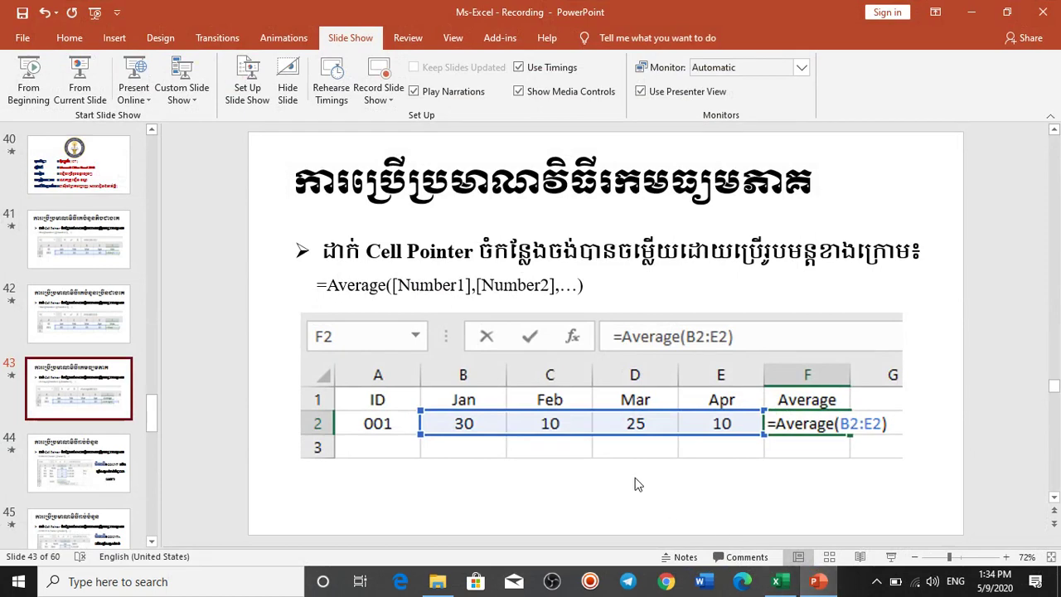
{"action": "scroll", "coordinate": [638, 485], "scroll_direction": "down", "scroll_amount": 1}
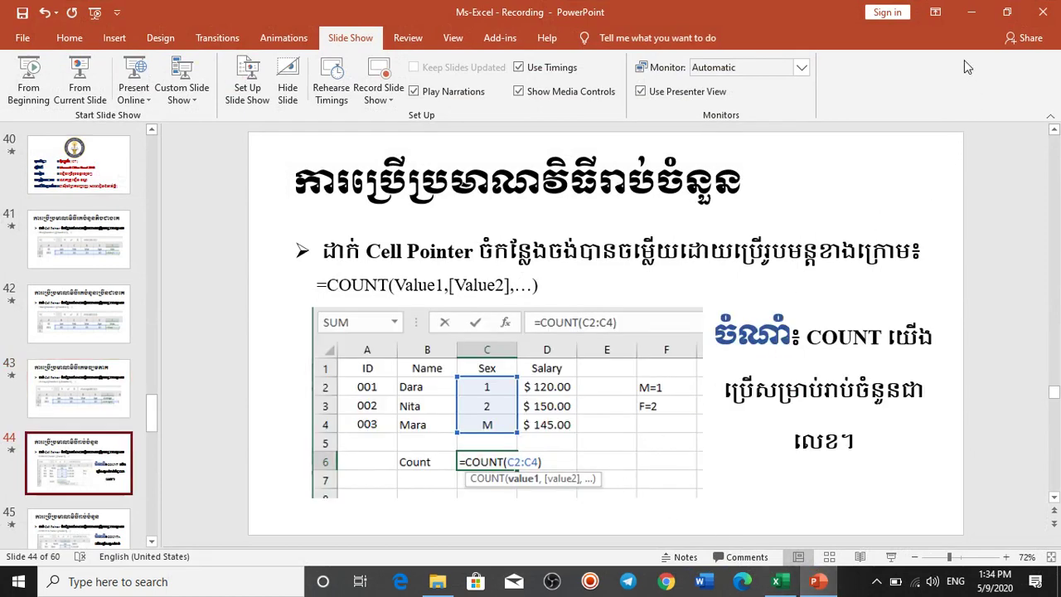
{"action": "left_click", "coordinate": [972, 12]}
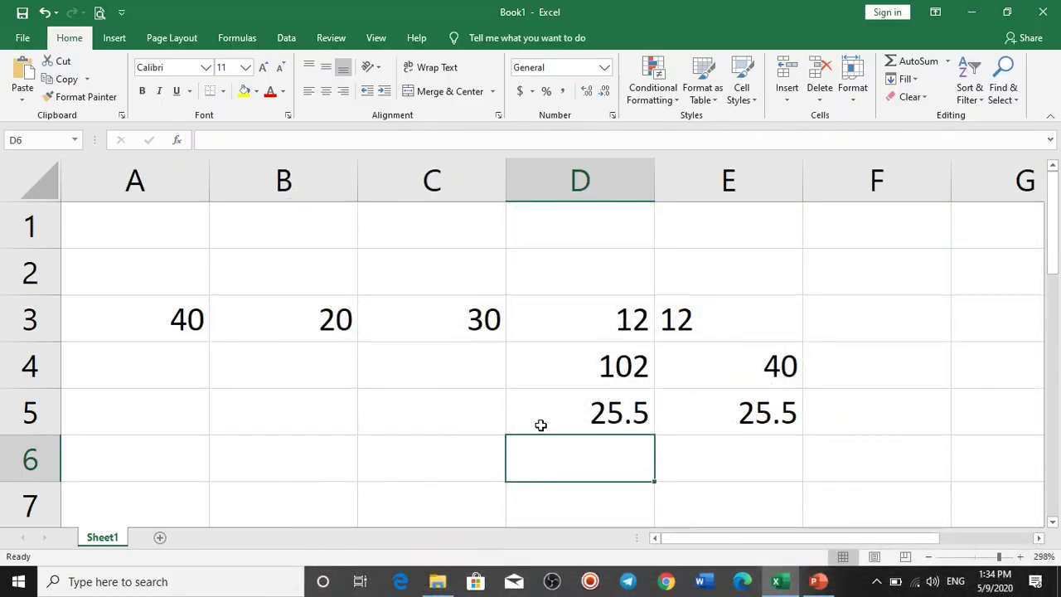
Step: Enter a COUNT formula in cell D6 over the range A3:D3 and check it
{"action": "type", "text": "=cou"}
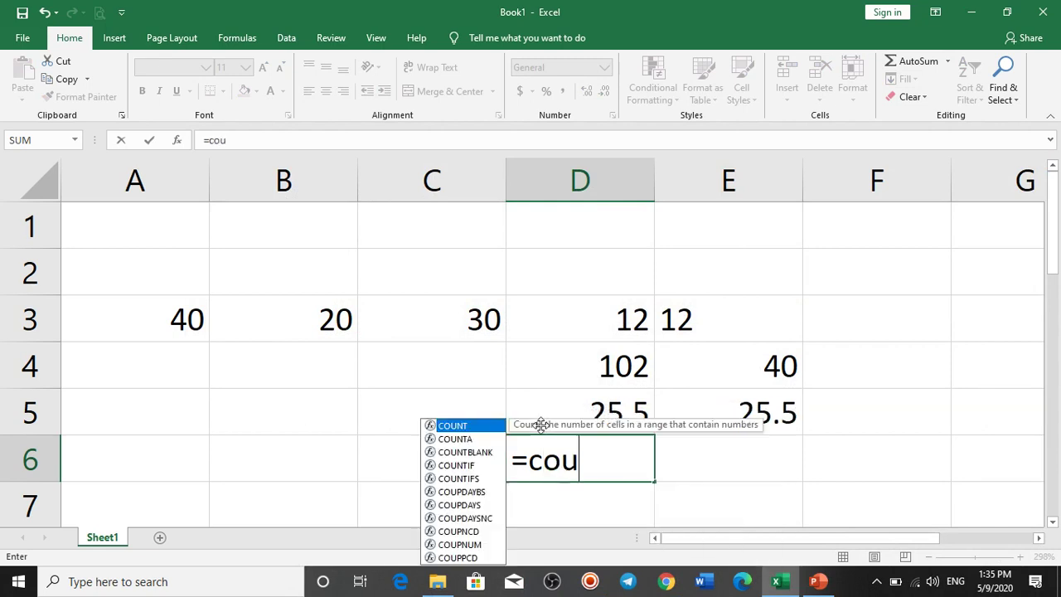
{"action": "type", "text": "nt("}
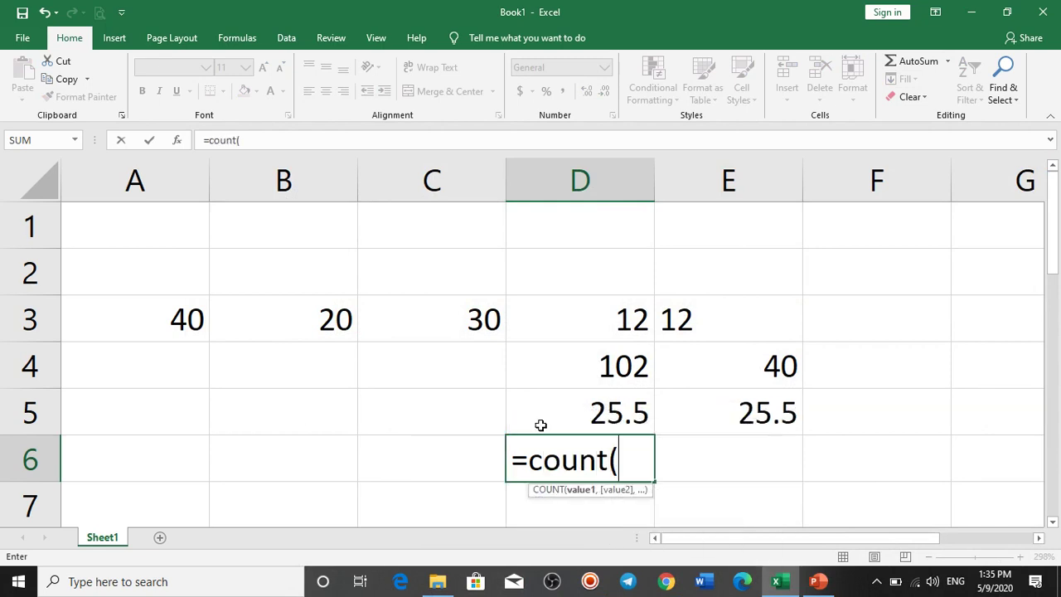
{"action": "left_click_drag", "start_coordinate": [124, 309], "coordinate": [539, 331]}
{"action": "key", "text": "Return"}
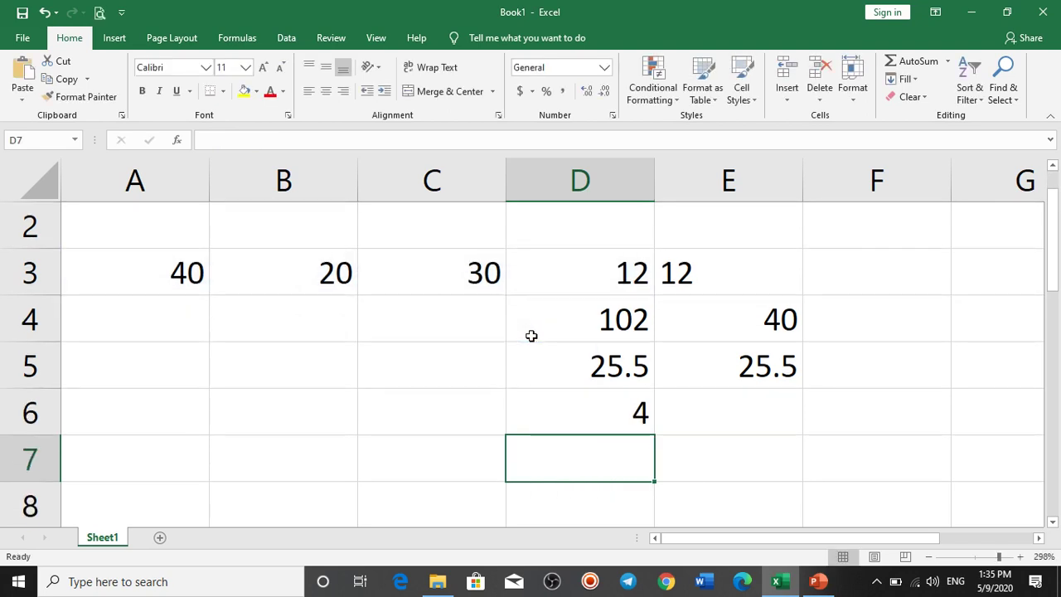
{"action": "left_click", "coordinate": [575, 420]}
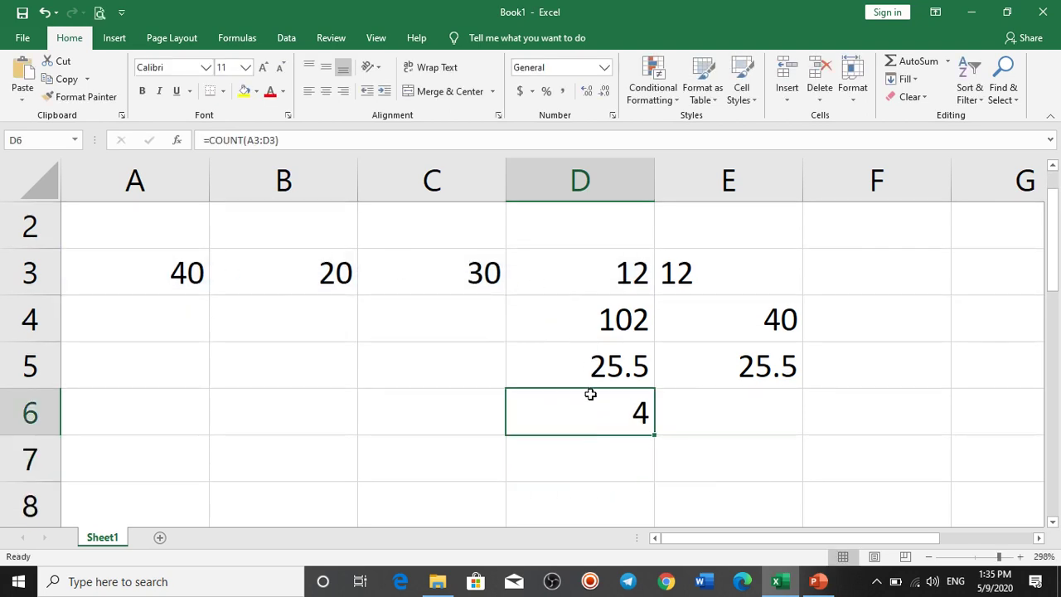
{"action": "left_click", "coordinate": [587, 465]}
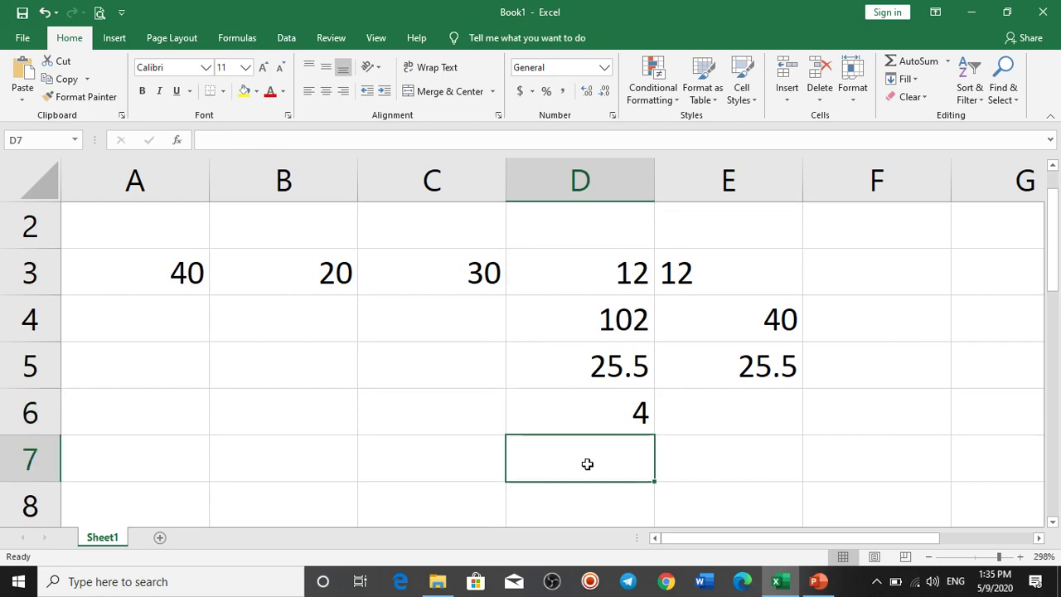
Step: Switch to the PowerPoint presentation to view the slide on the COUNTA formula, and return to the Excel workbook
{"action": "left_click", "coordinate": [817, 583]}
{"action": "scroll", "coordinate": [563, 442], "scroll_direction": "down", "scroll_amount": 2}
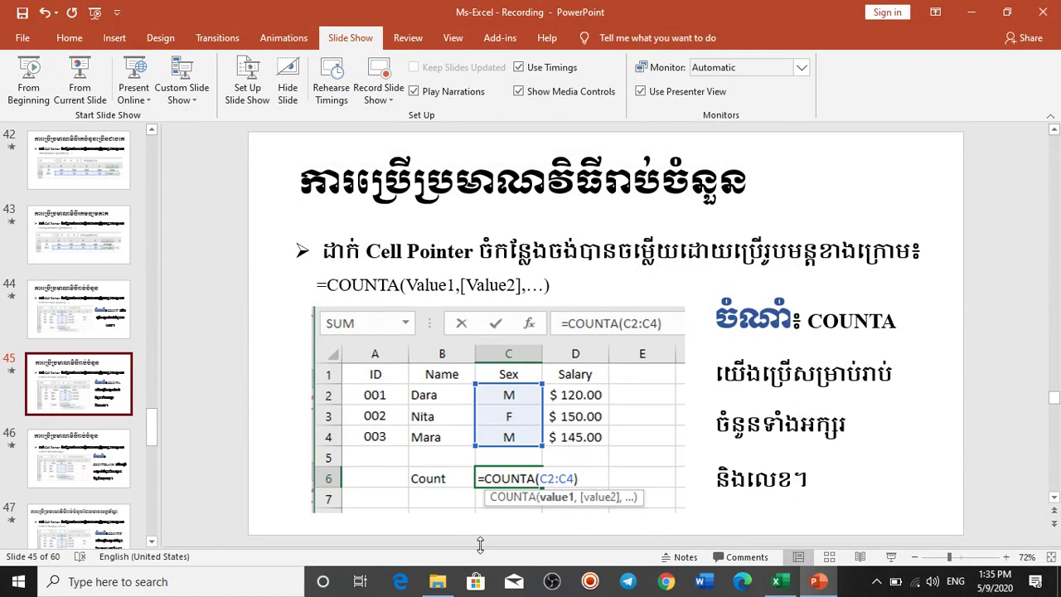
{"action": "mouse_move", "coordinate": [814, 594]}
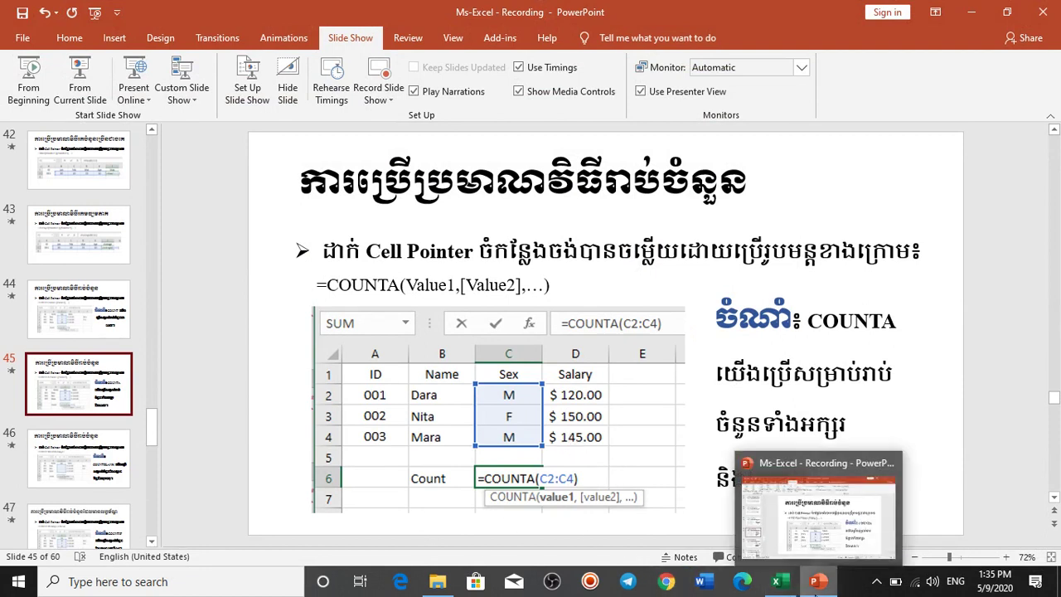
{"action": "left_click", "coordinate": [777, 581]}
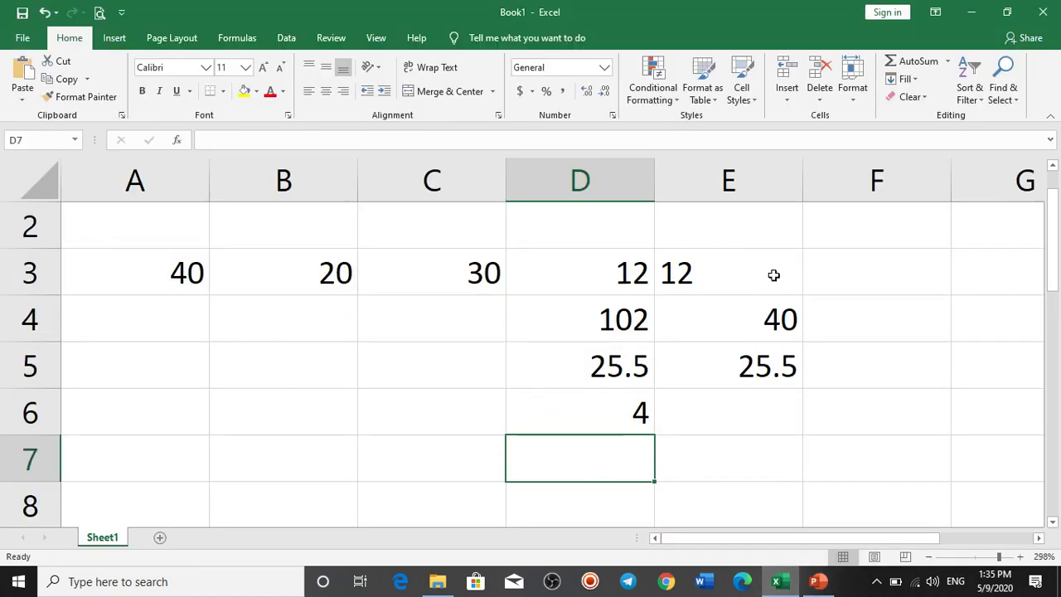
Step: Enter the text Ta in cell F3 and na in cell G3
{"action": "left_click", "coordinate": [860, 275]}
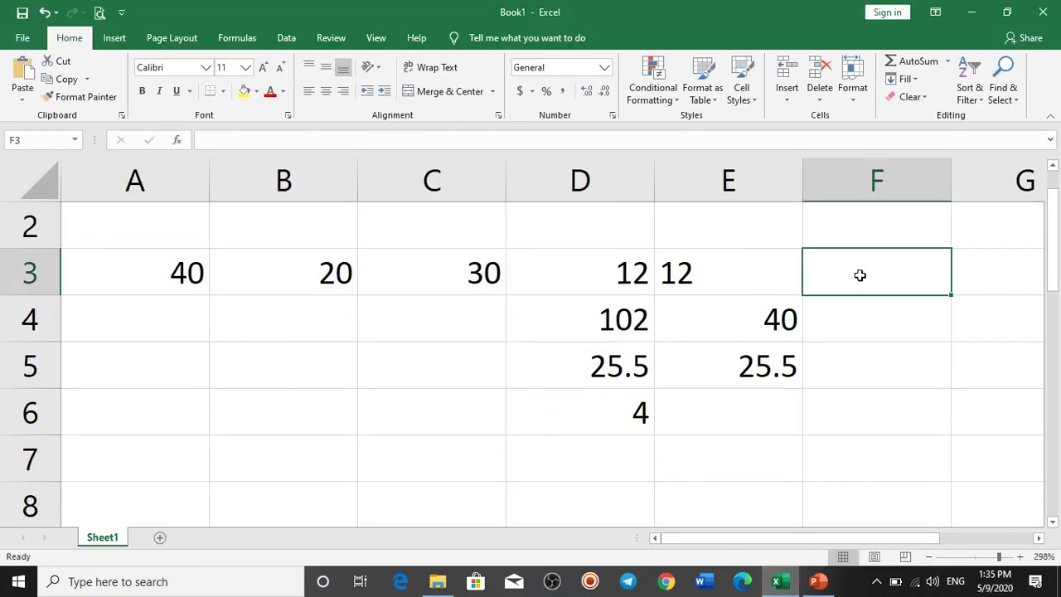
{"action": "type", "text": "Ta"}
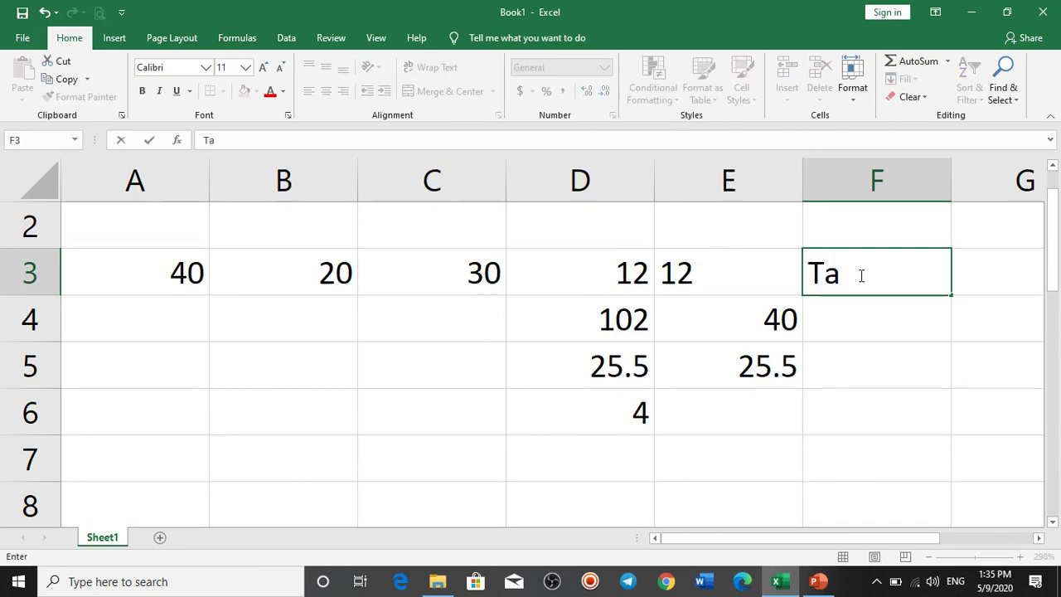
{"action": "key", "text": "Tab"}
{"action": "type", "text": "na"}
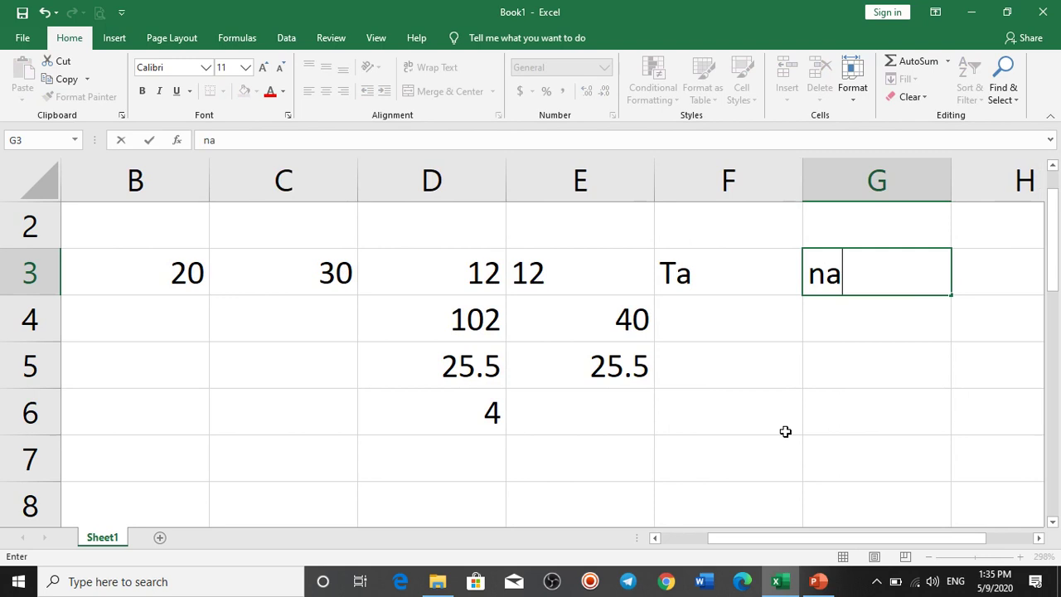
{"action": "left_click", "coordinate": [738, 452]}
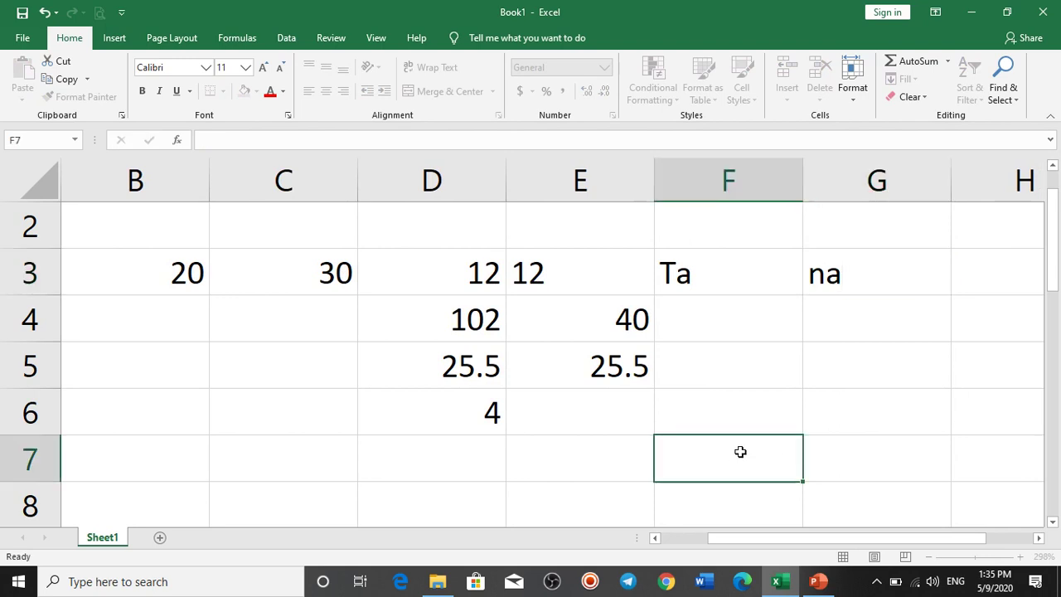
Step: Enter a COUNTA formula in cell G6 over the range A3:G3
{"action": "left_click", "coordinate": [836, 408]}
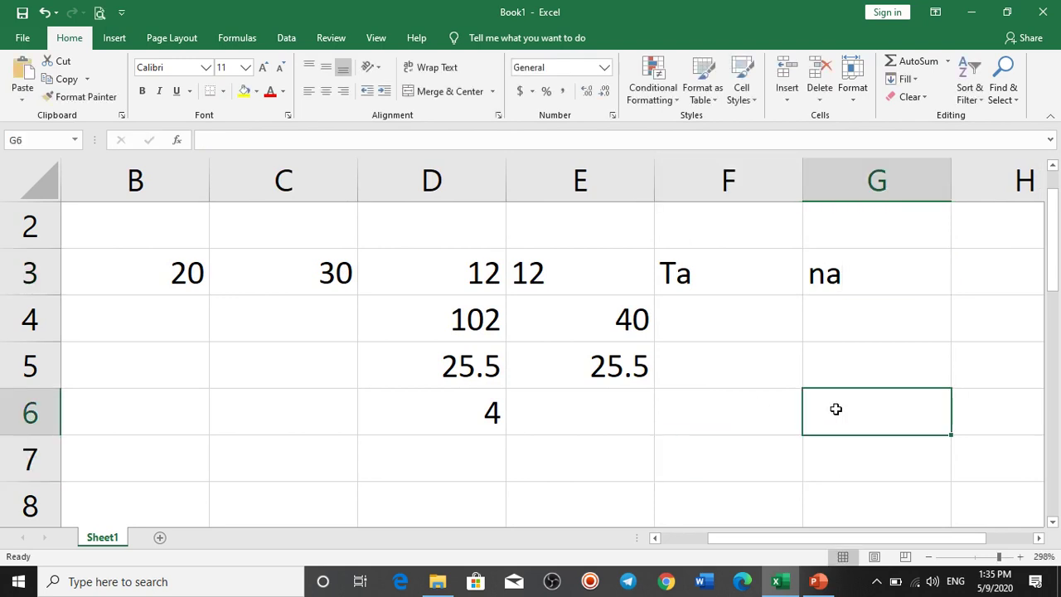
{"action": "type", "text": "=coun"}
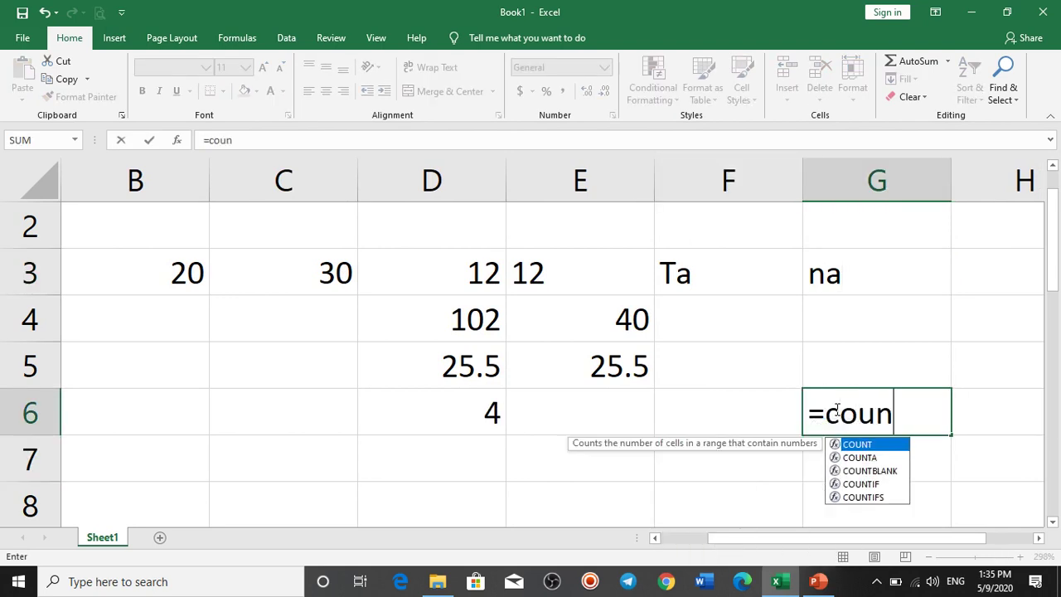
{"action": "type", "text": "ta("}
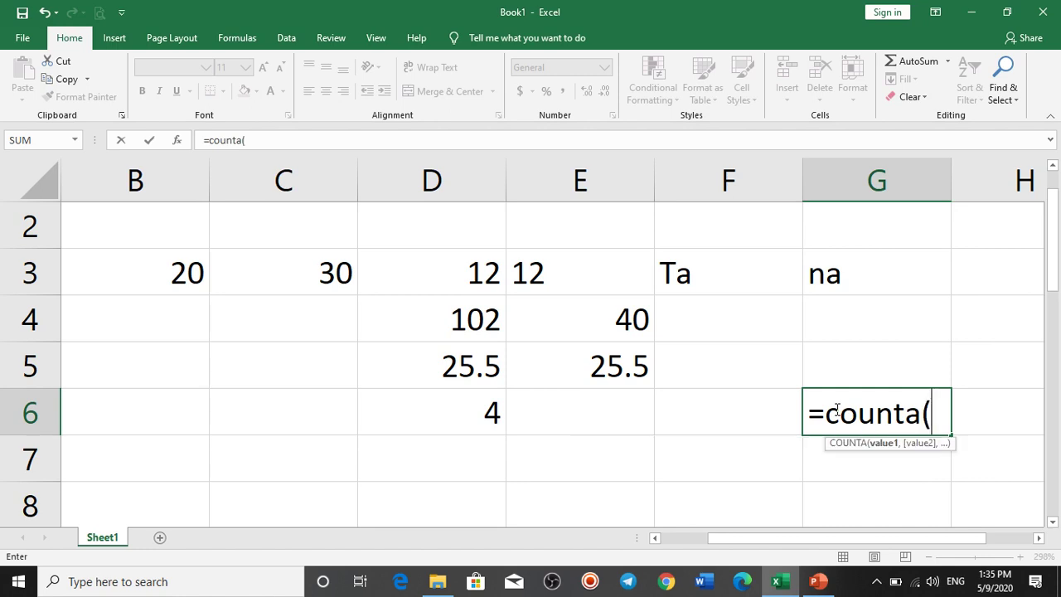
{"action": "left_click_drag", "start_coordinate": [904, 537], "coordinate": [858, 538]}
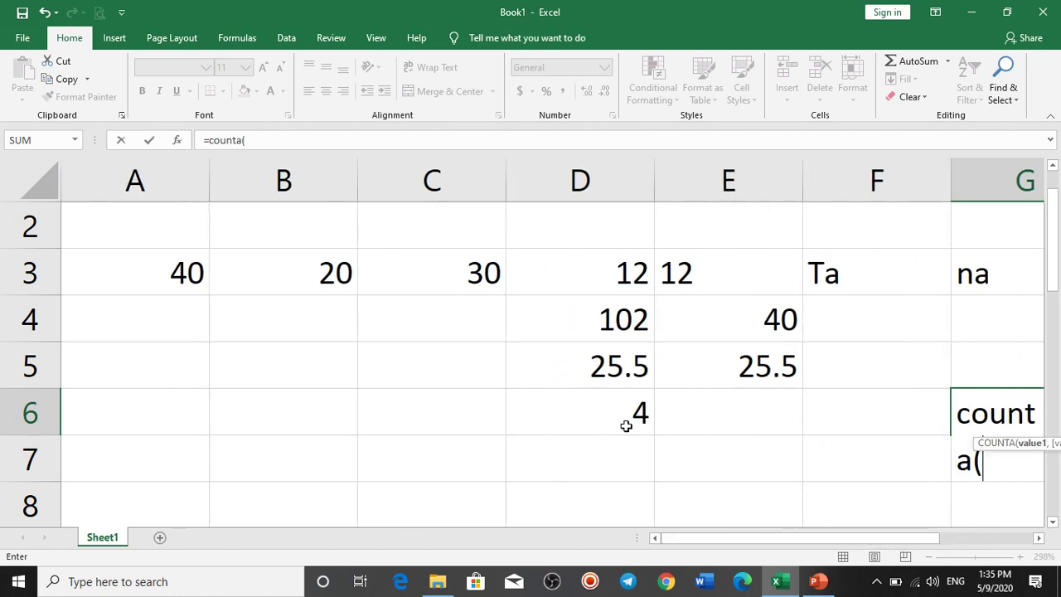
{"action": "left_click_drag", "start_coordinate": [181, 274], "coordinate": [999, 276]}
{"action": "key", "text": "Return"}
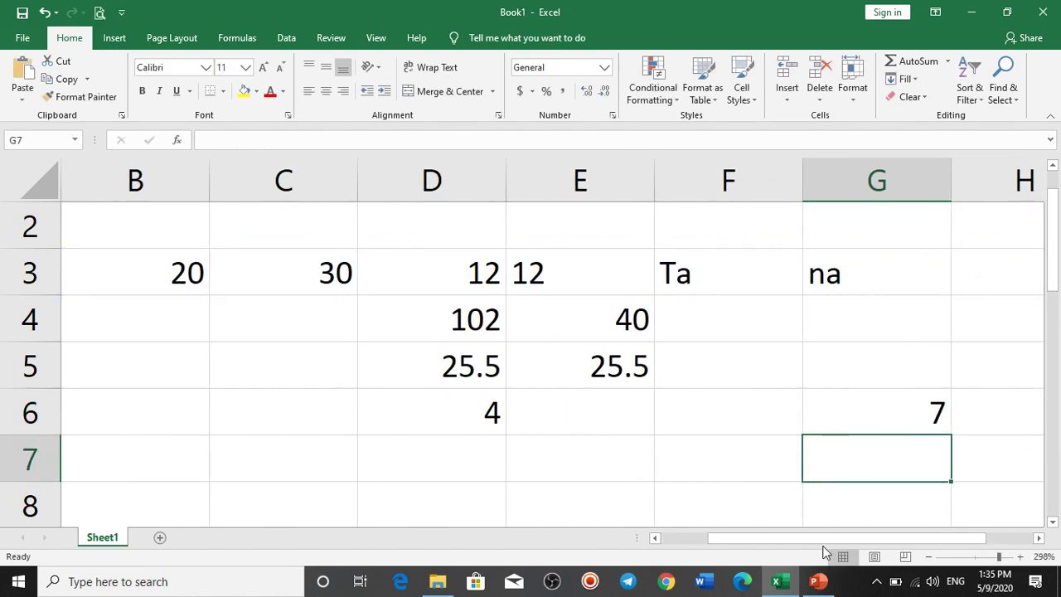
{"action": "left_click_drag", "start_coordinate": [814, 539], "coordinate": [903, 315]}
{"action": "left_click_drag", "start_coordinate": [805, 536], "coordinate": [706, 531]}
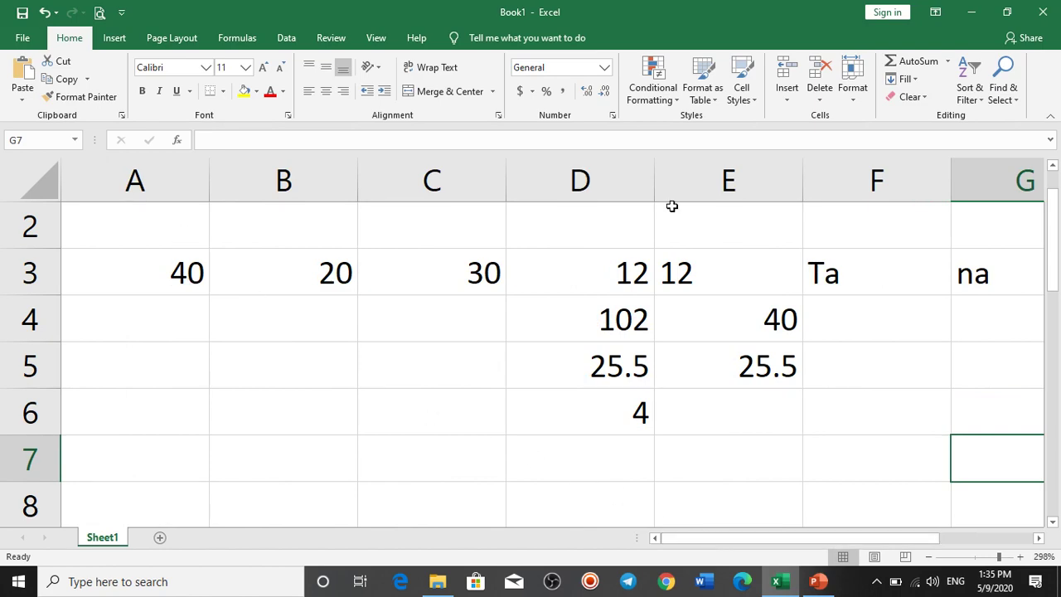
Step: Switch to the PowerPoint presentation to view the slide on the COUNTBLANK formula, and return to the Excel workbook
{"action": "left_click", "coordinate": [829, 583]}
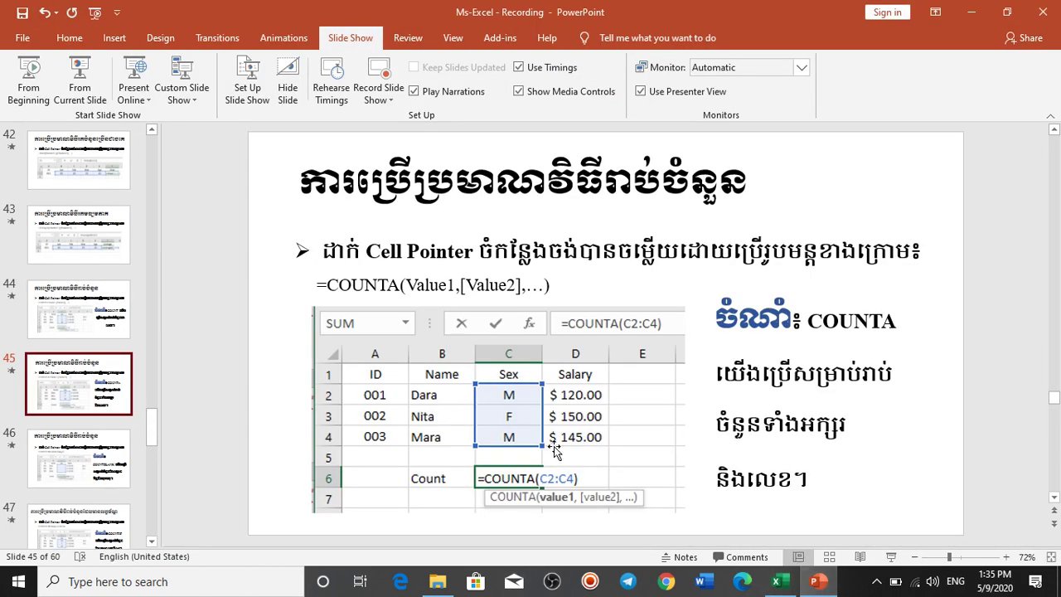
{"action": "scroll", "coordinate": [554, 451], "scroll_direction": "down", "scroll_amount": 1}
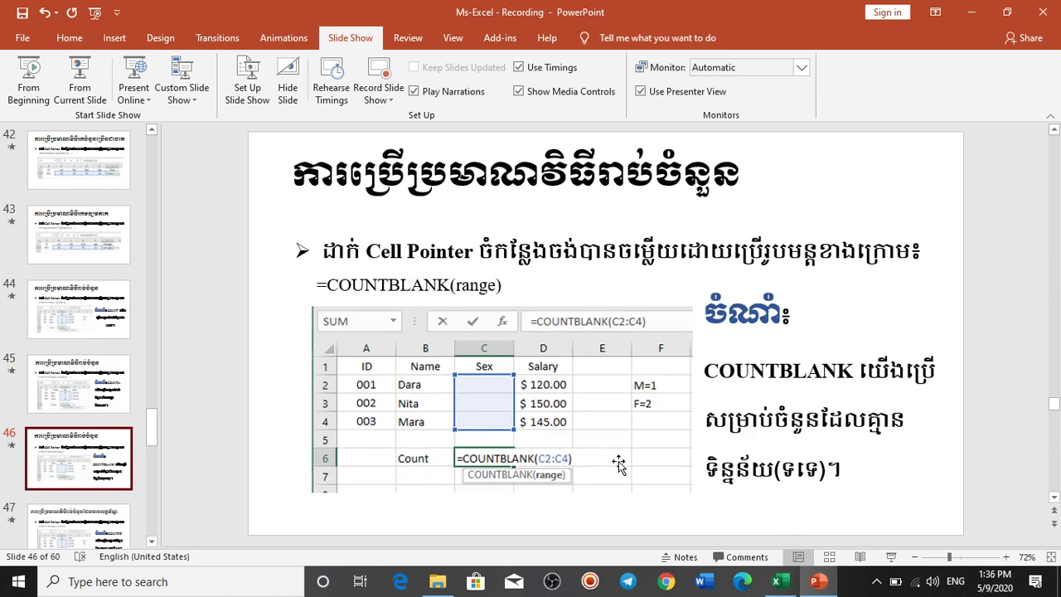
{"action": "mouse_move", "coordinate": [818, 582]}
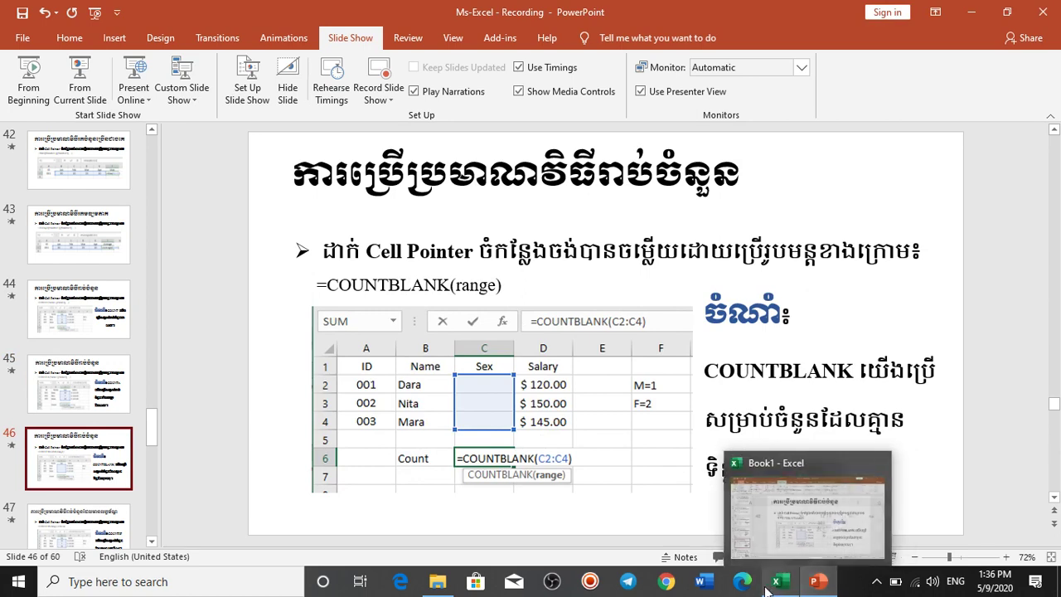
{"action": "left_click", "coordinate": [779, 582]}
Step: Clear cell B3 and enter a COUNTBLANK formula in cell C7 over the range A3:E3
{"action": "left_click", "coordinate": [303, 288]}
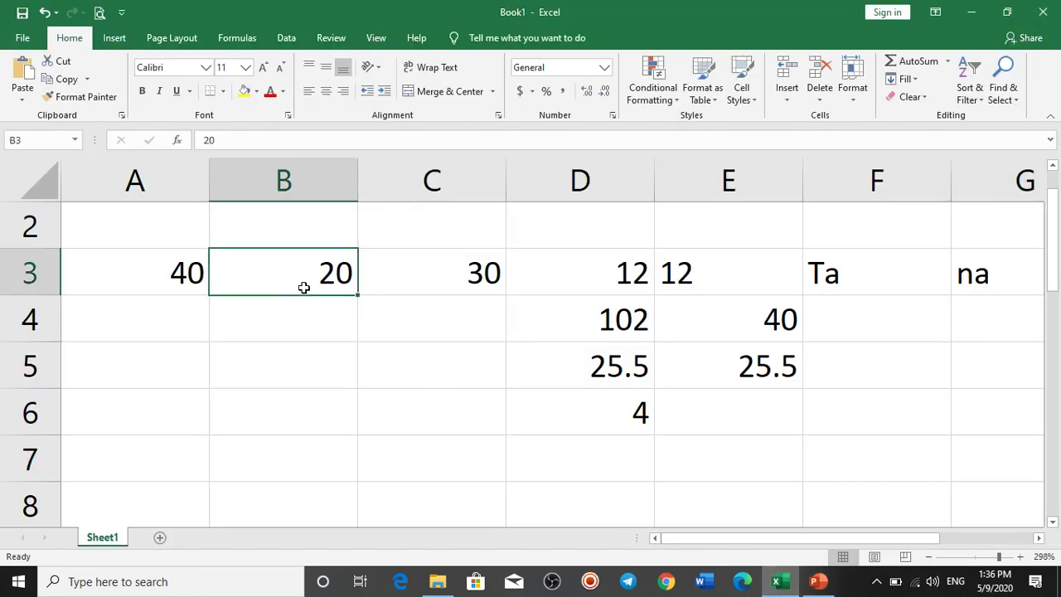
{"action": "key", "text": "Delete"}
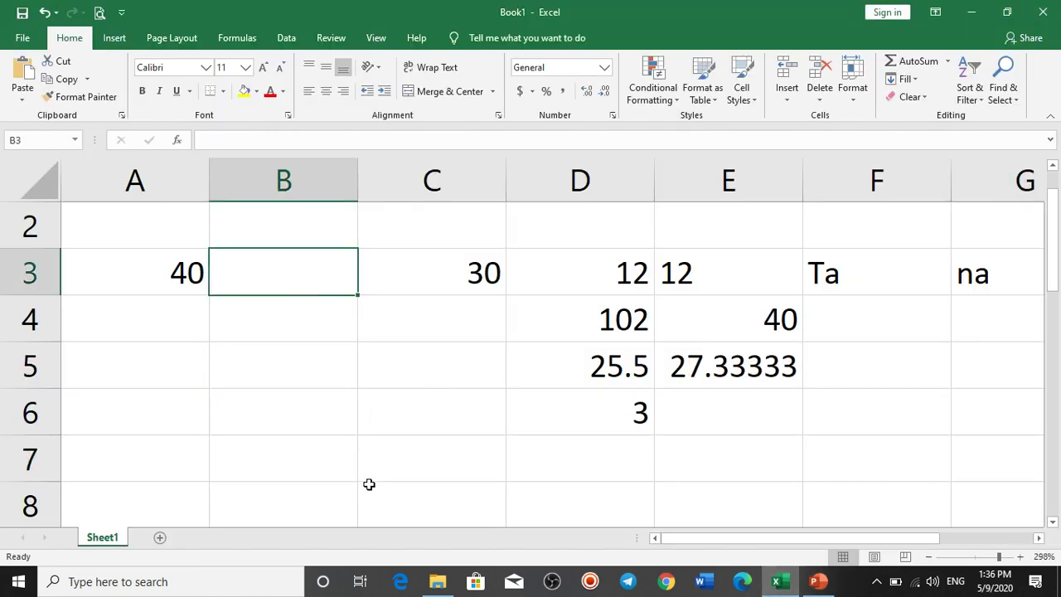
{"action": "left_click", "coordinate": [402, 459]}
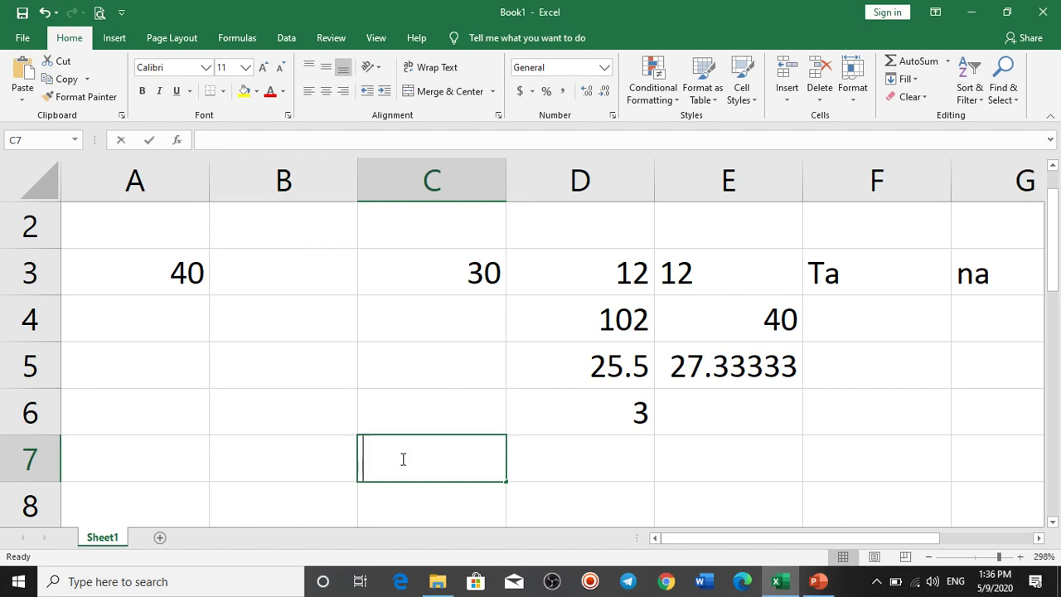
{"action": "type", "text": "=coun"}
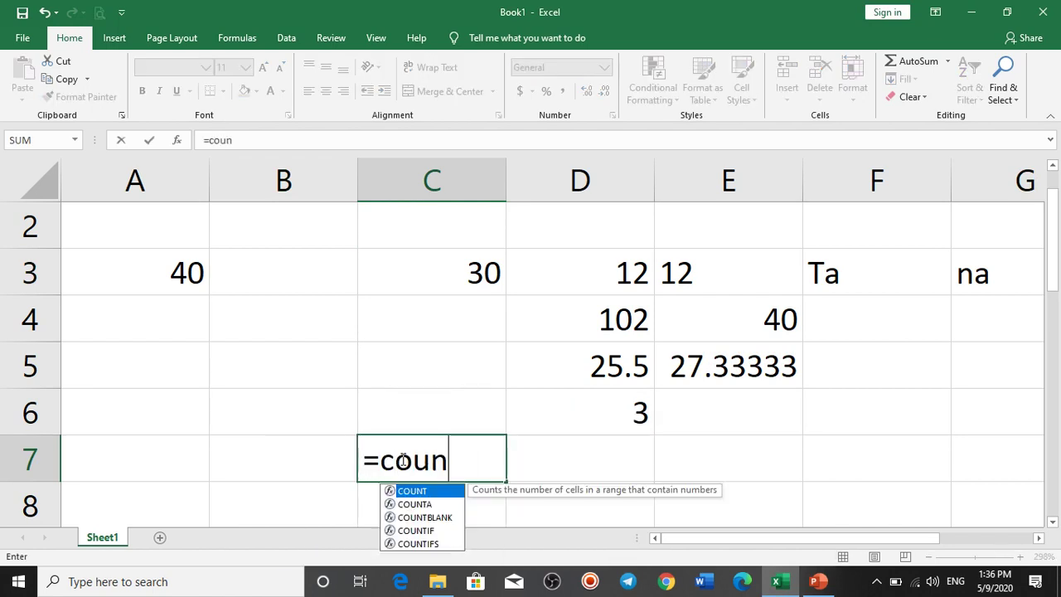
{"action": "type", "text": "tb"}
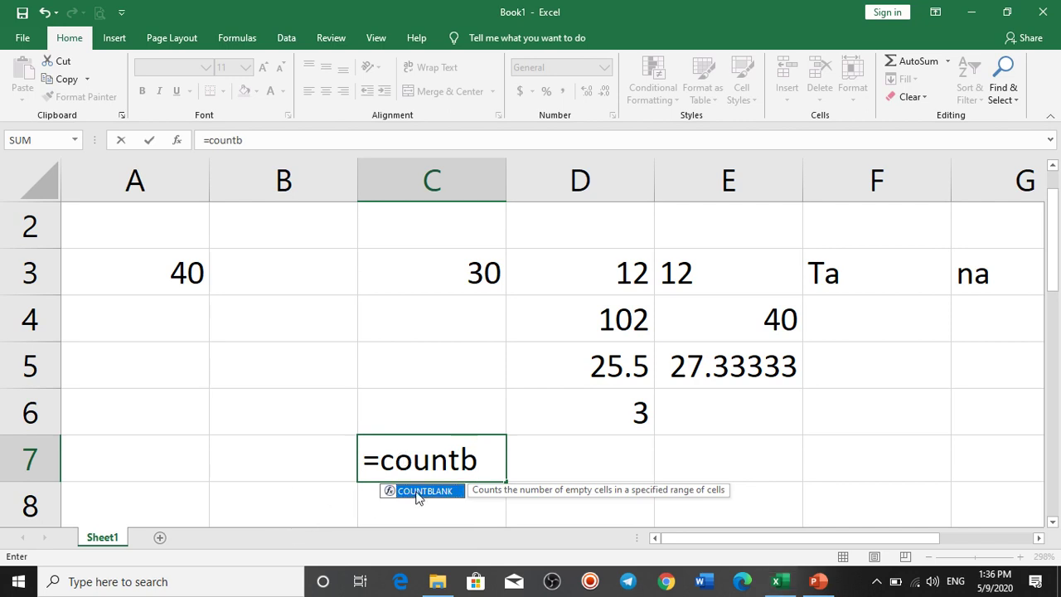
{"action": "key", "text": "Return"}
{"action": "double_click", "coordinate": [448, 425]}
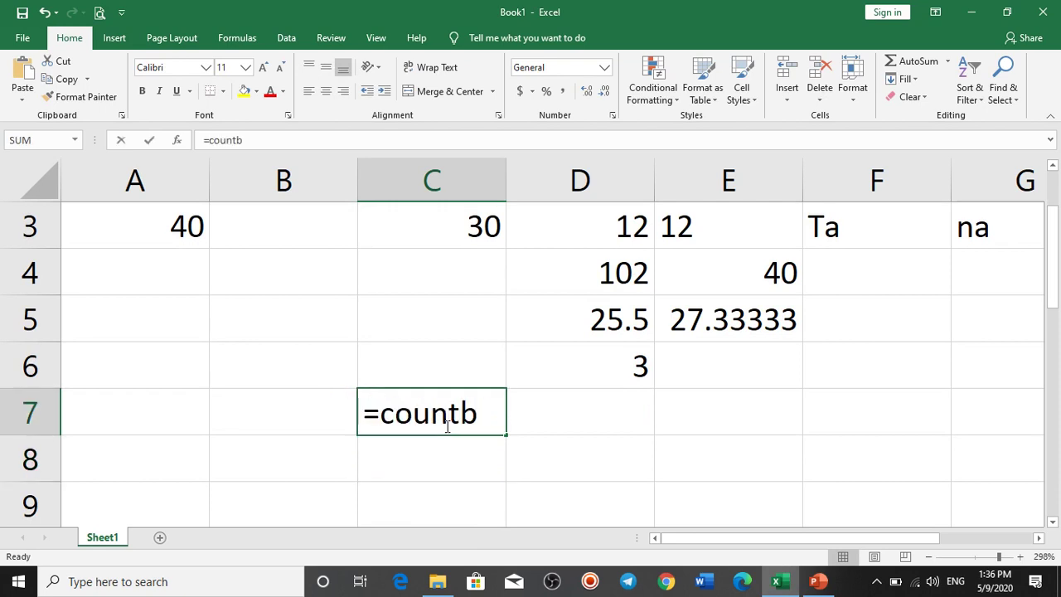
{"action": "left_click", "coordinate": [485, 414]}
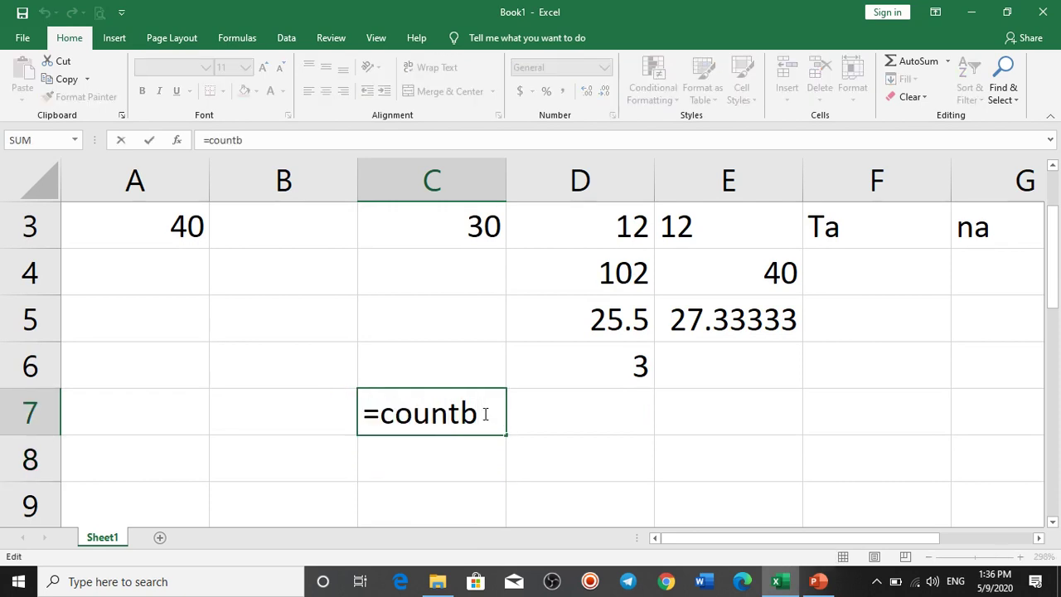
{"action": "type", "text": "l"}
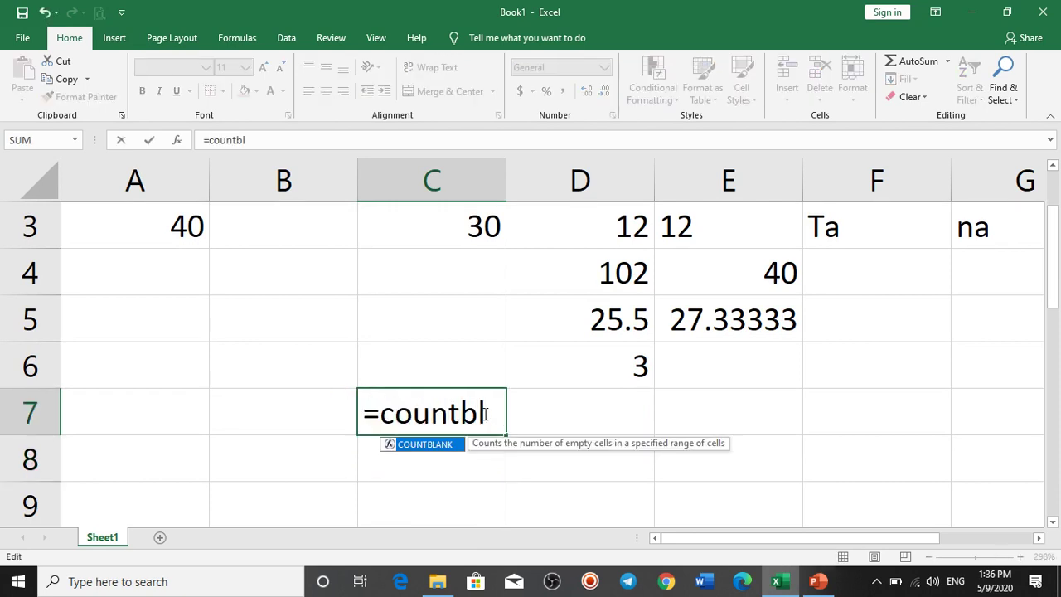
{"action": "type", "text": "`"}
{"action": "key", "text": "BackSpace"}
{"action": "key", "text": "Tab"}
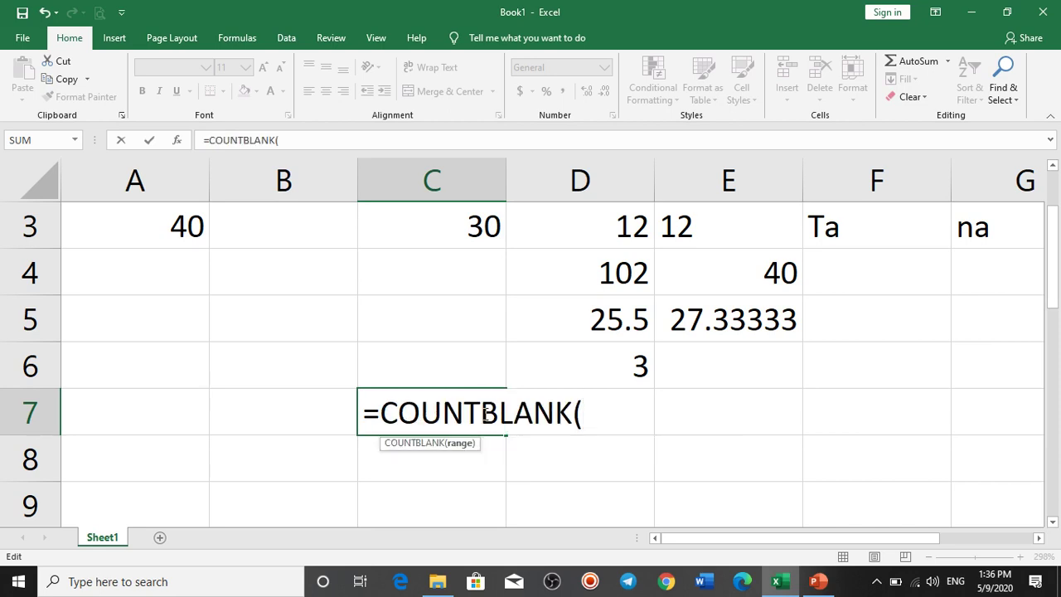
{"action": "left_click_drag", "start_coordinate": [171, 230], "coordinate": [696, 211]}
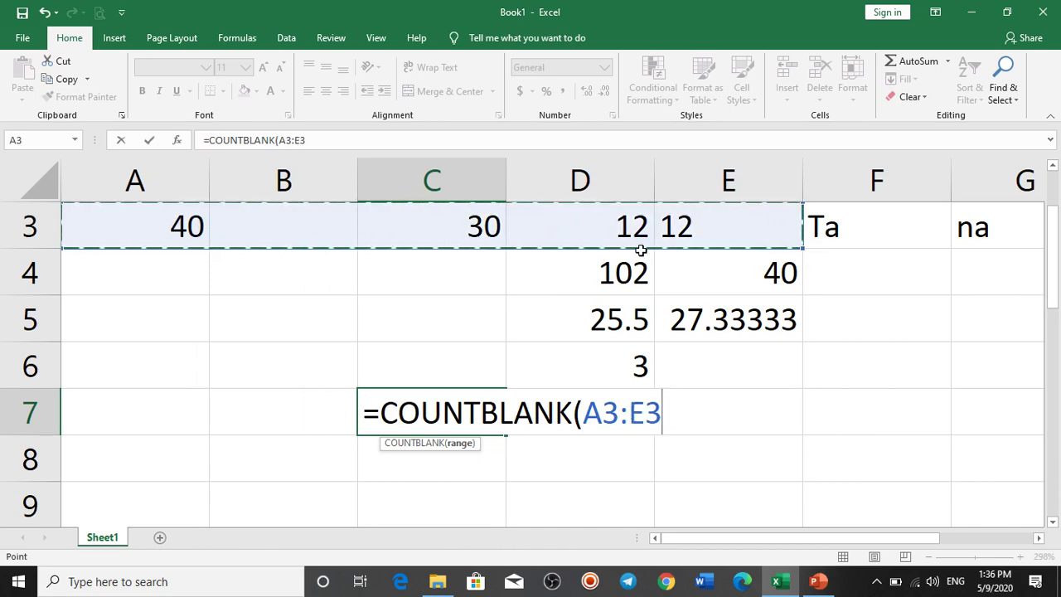
{"action": "key", "text": "Return"}
{"action": "left_click", "coordinate": [317, 226]}
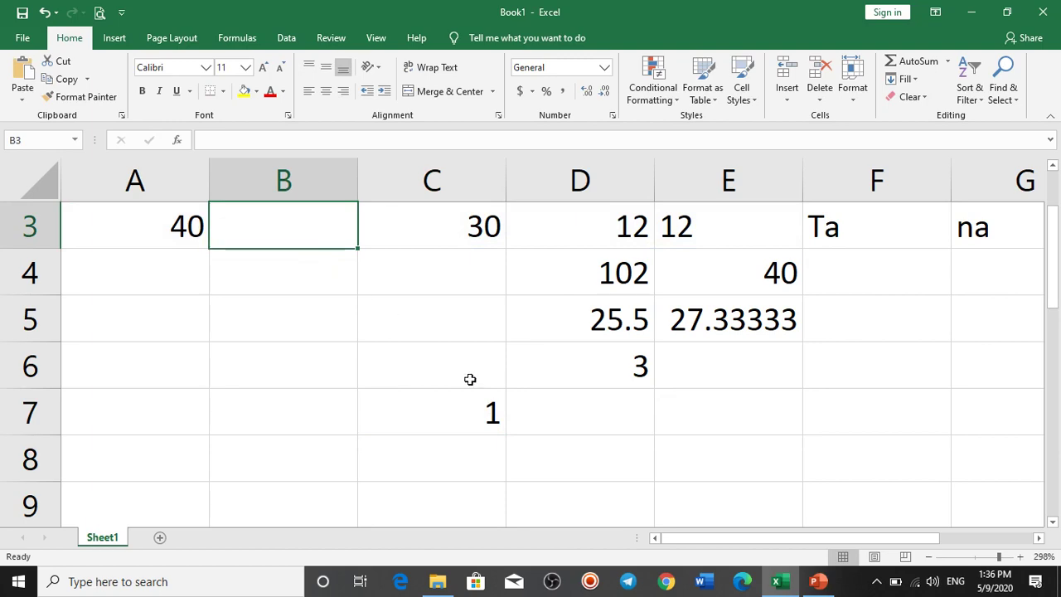
Step: Switch to the PowerPoint presentation to view the slide on the COUNTIF formula, and return to the Excel workbook
{"action": "left_click", "coordinate": [819, 582]}
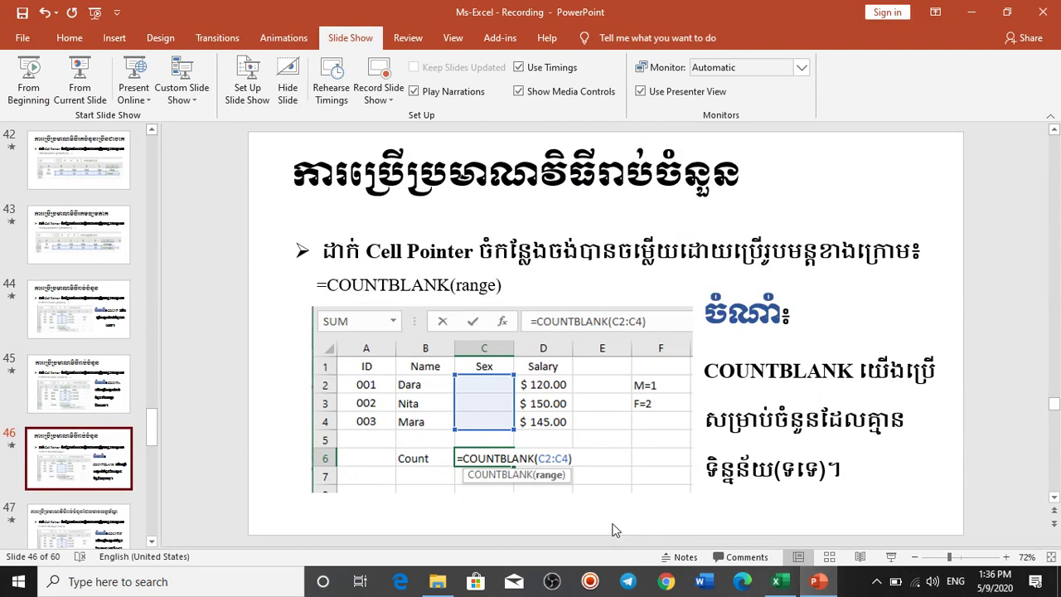
{"action": "scroll", "coordinate": [615, 530], "scroll_direction": "down", "scroll_amount": 1}
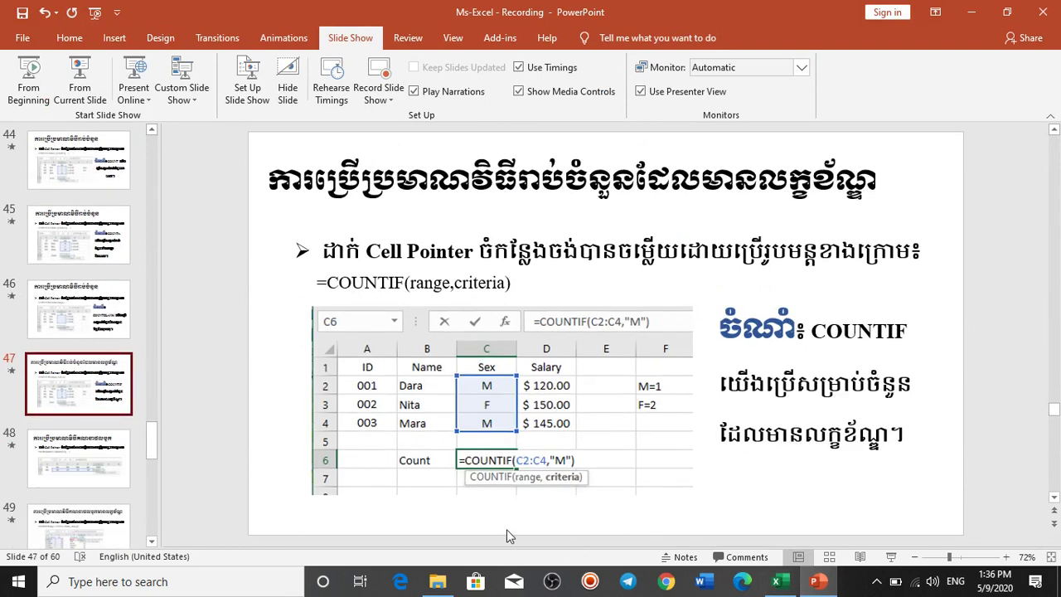
{"action": "left_click", "coordinate": [780, 584]}
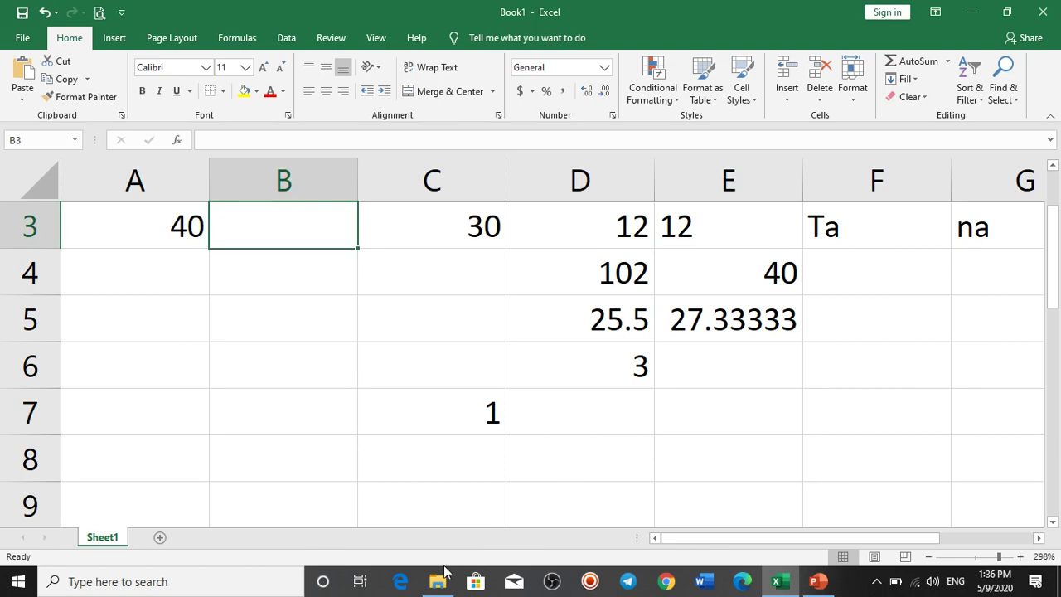
{"action": "left_click", "coordinate": [780, 584]}
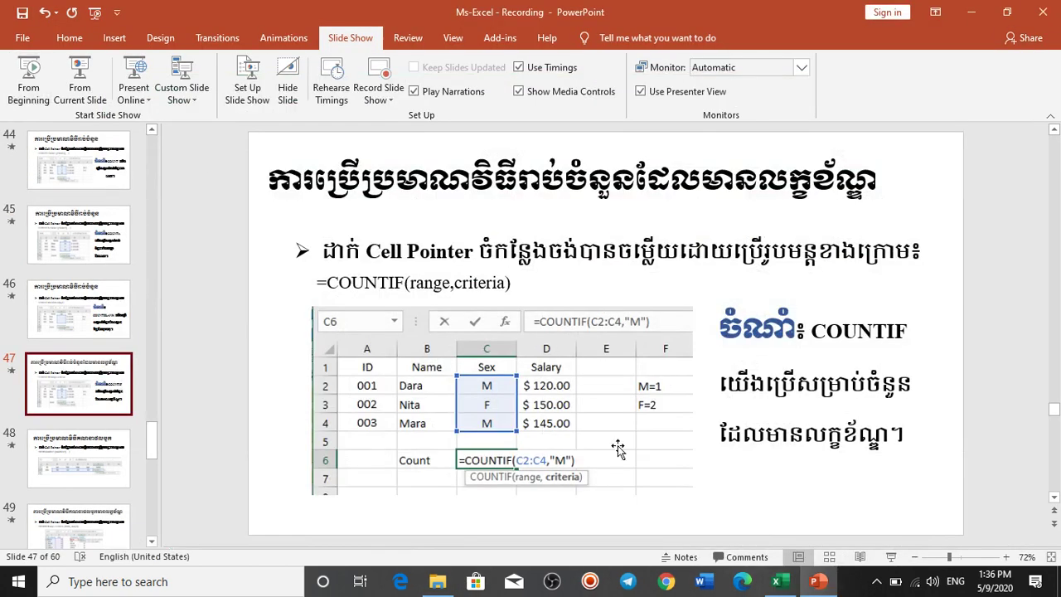
{"action": "left_click", "coordinate": [779, 584]}
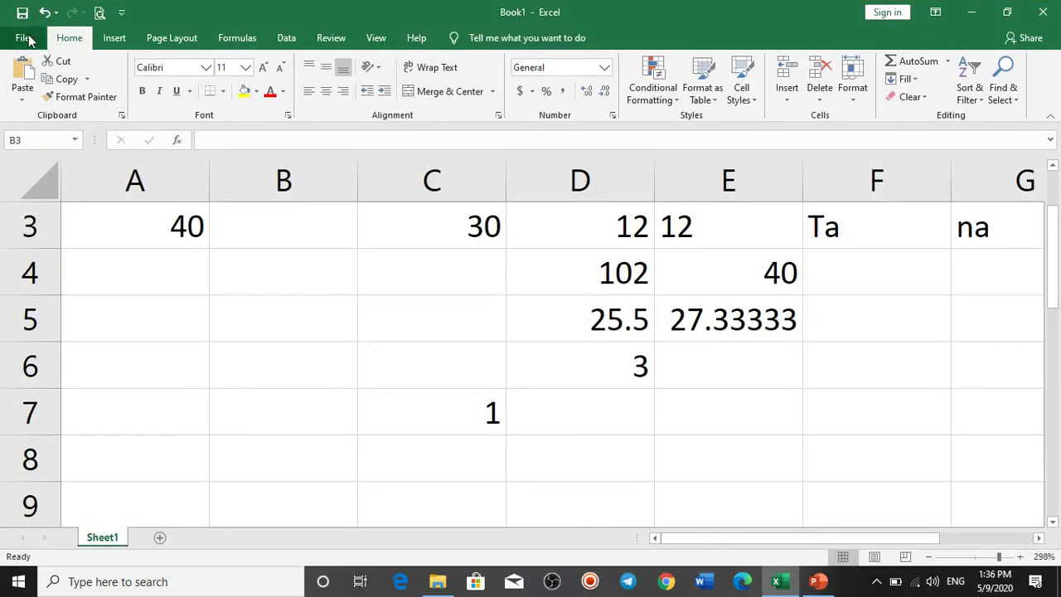
Step: Open the recently used 2020 student list workbook stored on drive D
{"action": "left_click", "coordinate": [28, 35]}
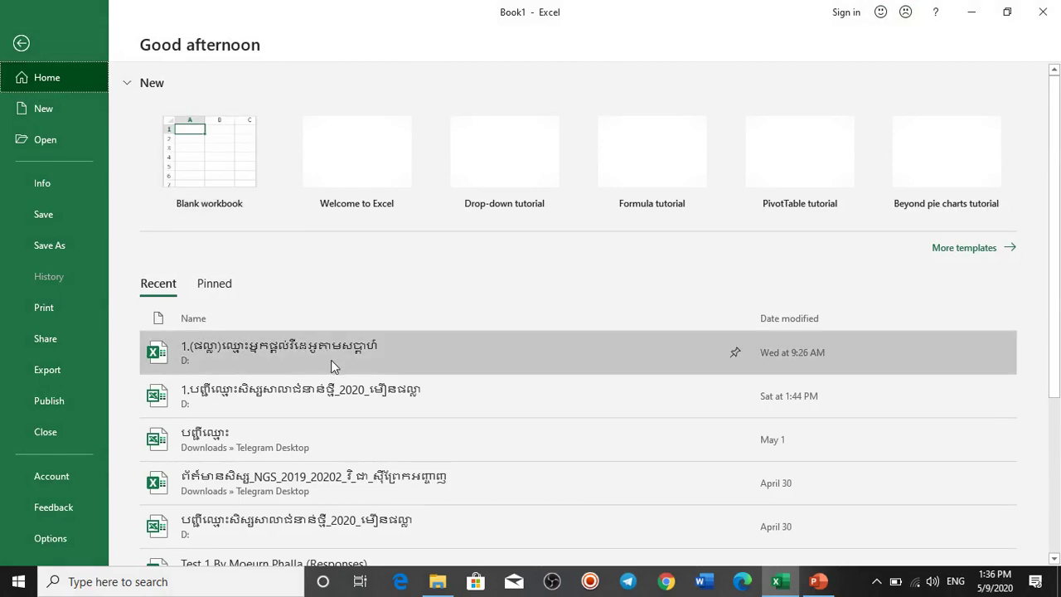
{"action": "left_click", "coordinate": [315, 395]}
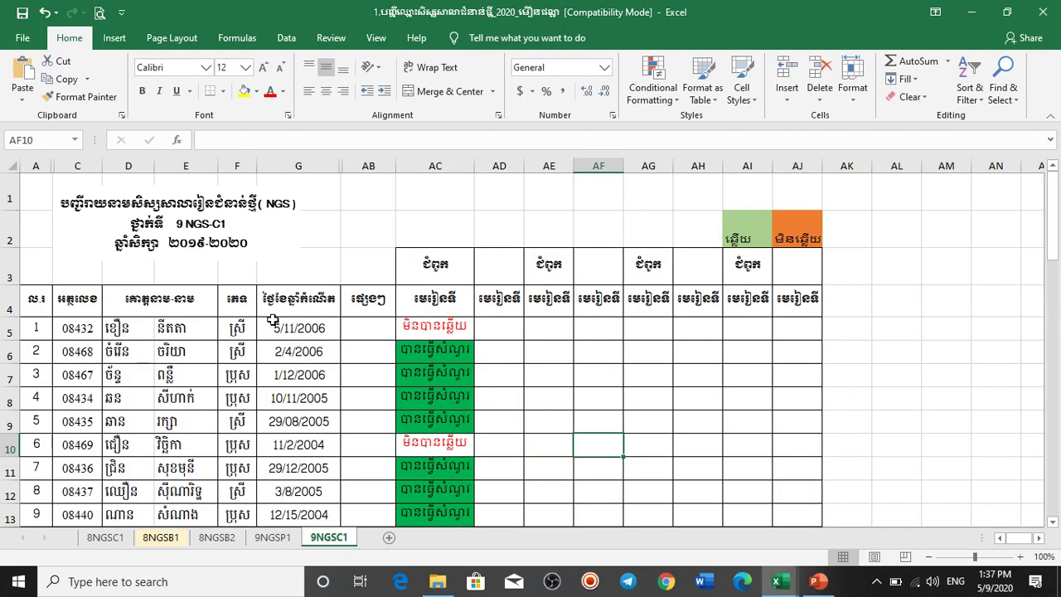
{"action": "scroll", "coordinate": [235, 365], "scroll_direction": "down", "scroll_amount": 1}
{"action": "scroll", "coordinate": [235, 365], "scroll_direction": "down", "scroll_amount": 10}
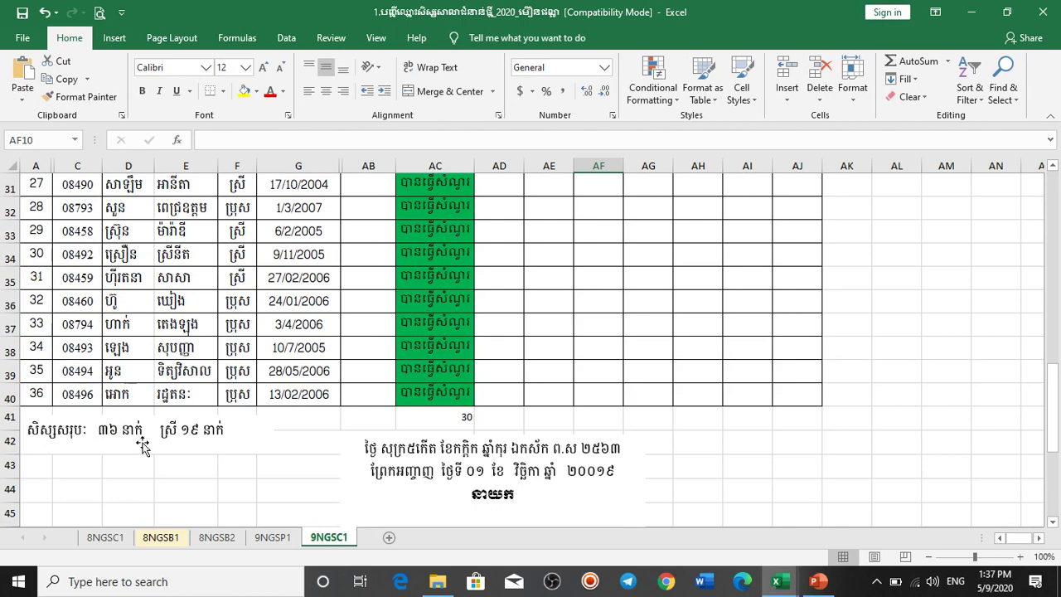
Step: Enter a COUNTIF formula in cell F43 of sheet 9NGSC1 over the range F5:F40, with cell F35 as the criterion
{"action": "left_click", "coordinate": [241, 466]}
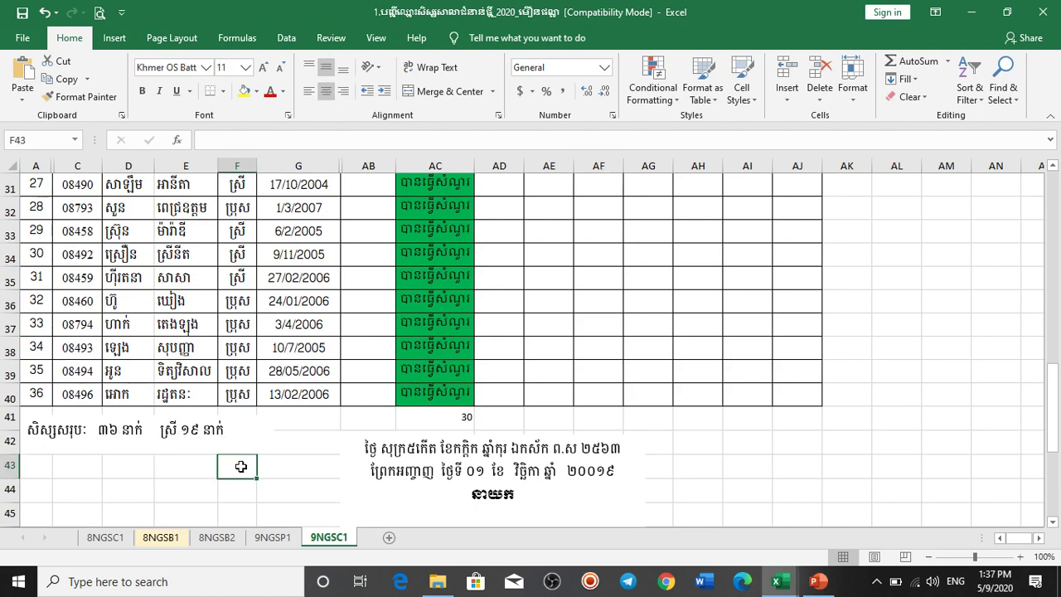
{"action": "type", "text": "="}
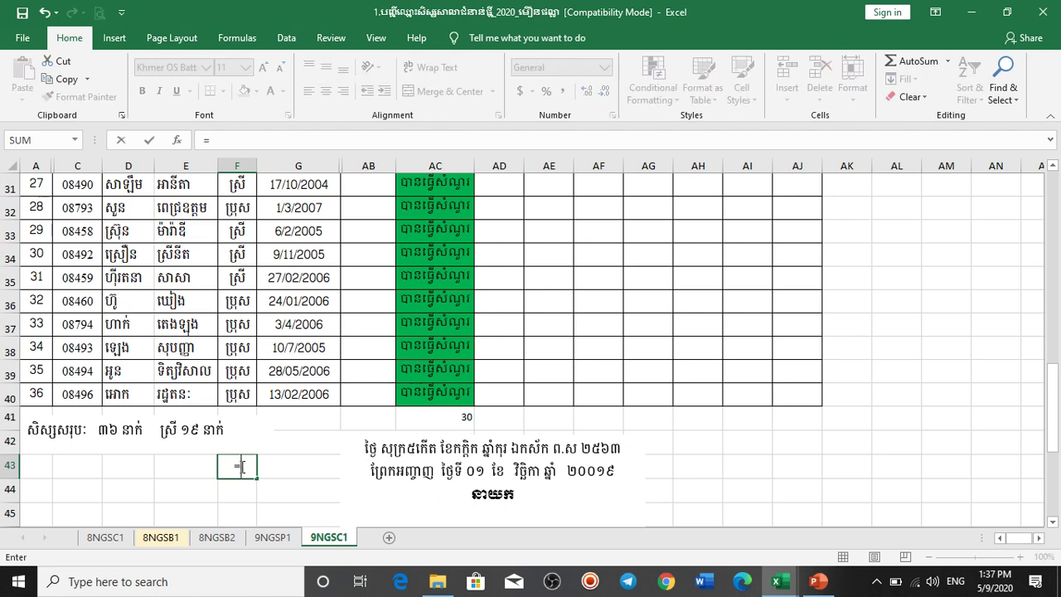
{"action": "type", "text": "counti"}
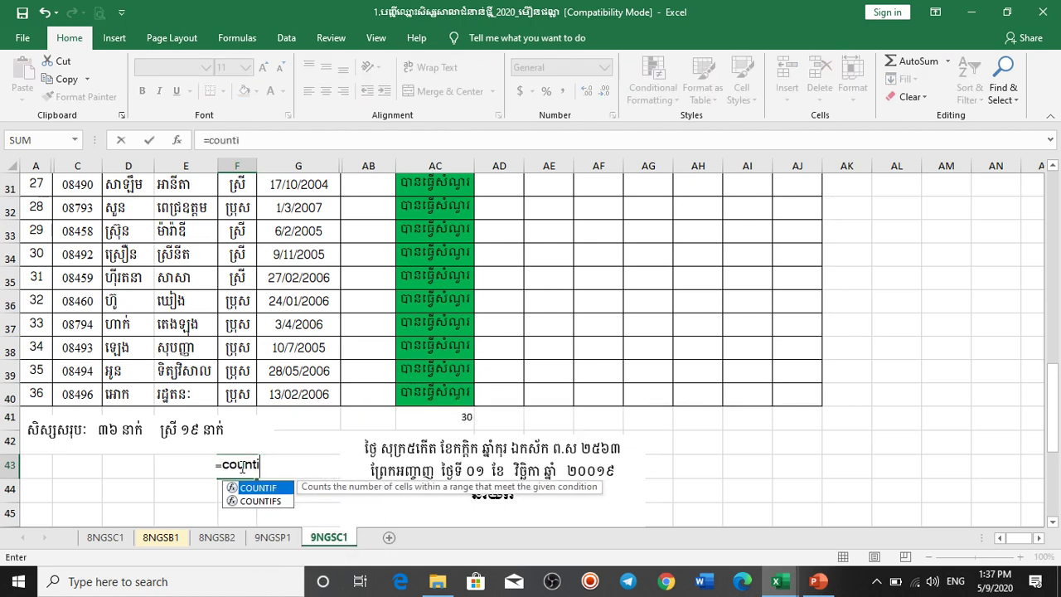
{"action": "type", "text": "f("}
{"action": "scroll", "coordinate": [240, 464], "scroll_direction": "up", "scroll_amount": 10}
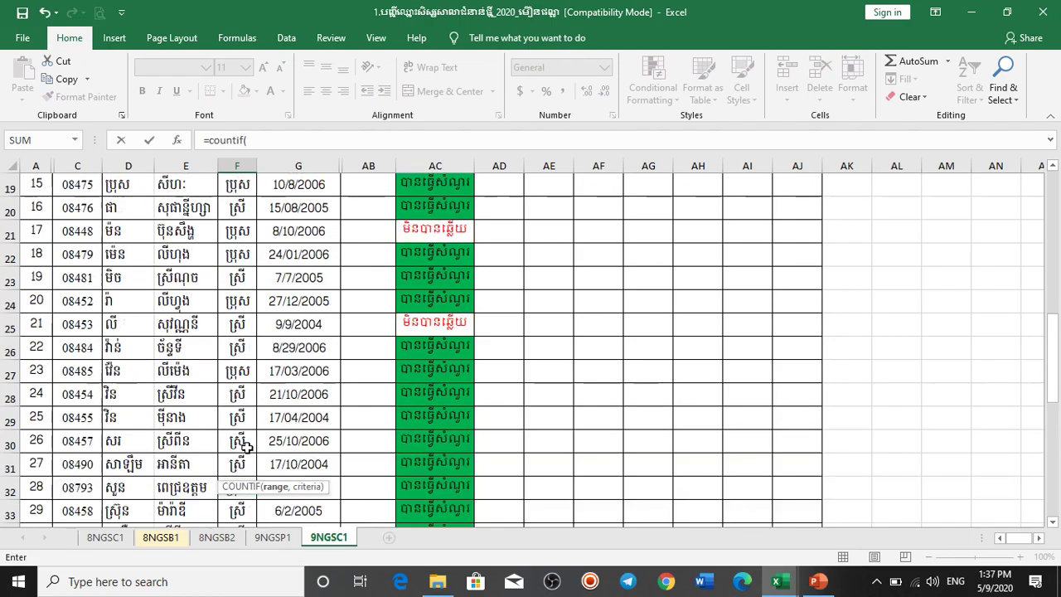
{"action": "left_click_drag", "start_coordinate": [237, 328], "coordinate": [235, 424]}
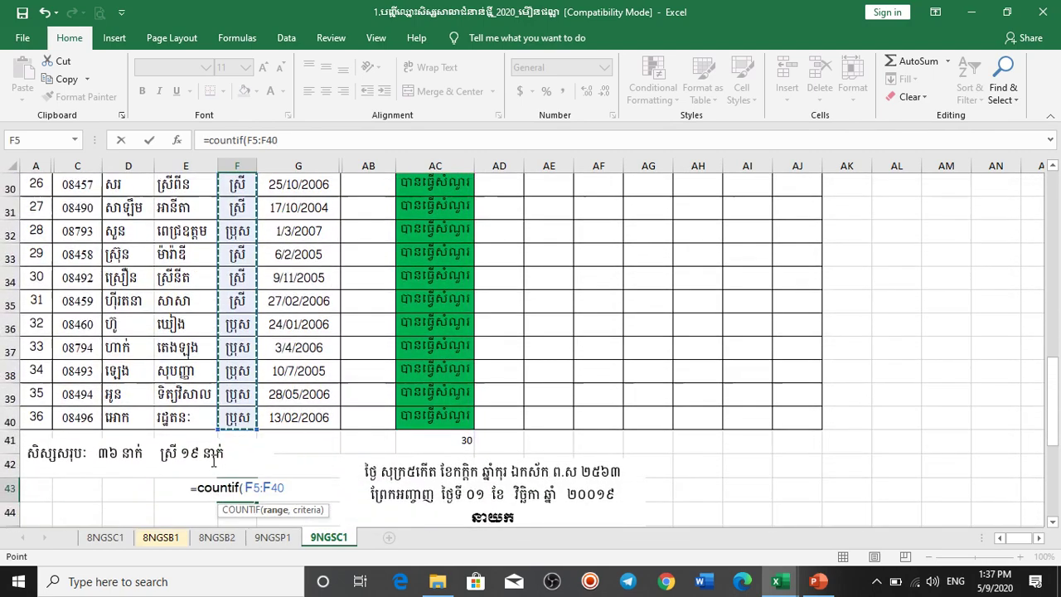
{"action": "type", "text": ","}
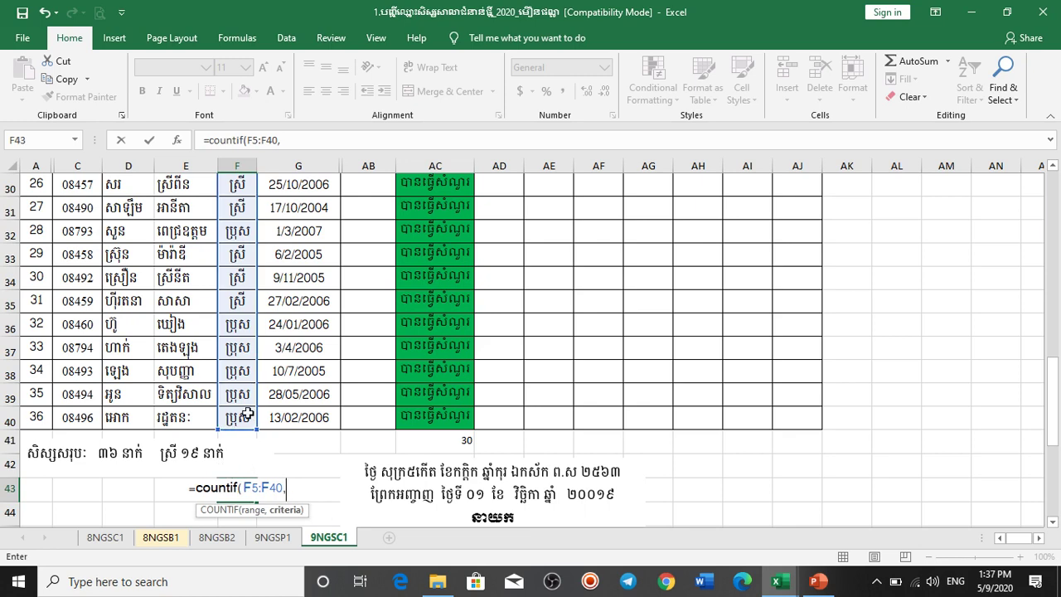
{"action": "left_click", "coordinate": [238, 305]}
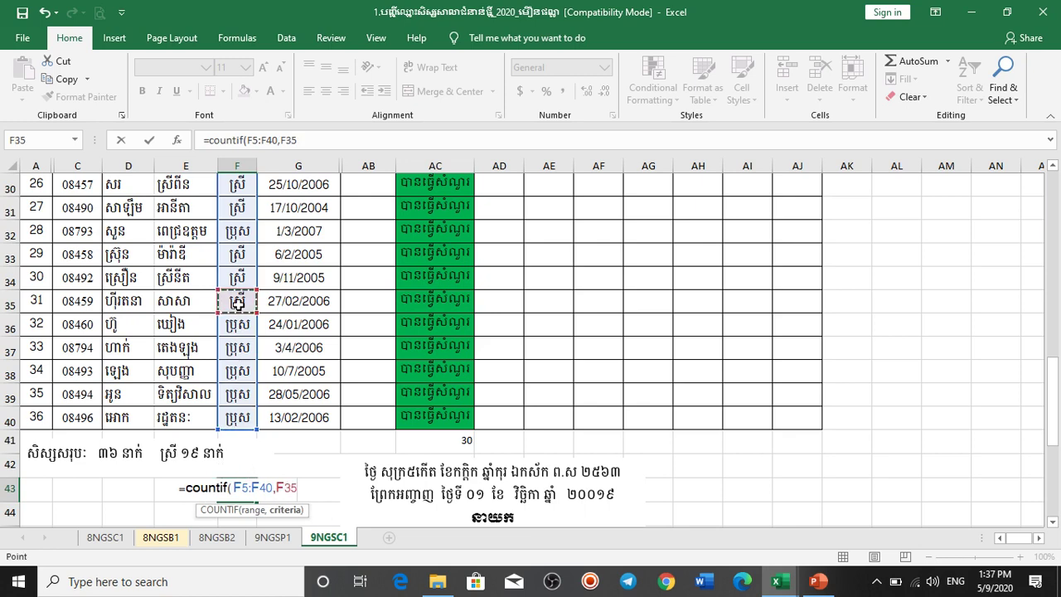
{"action": "key", "text": "Return"}
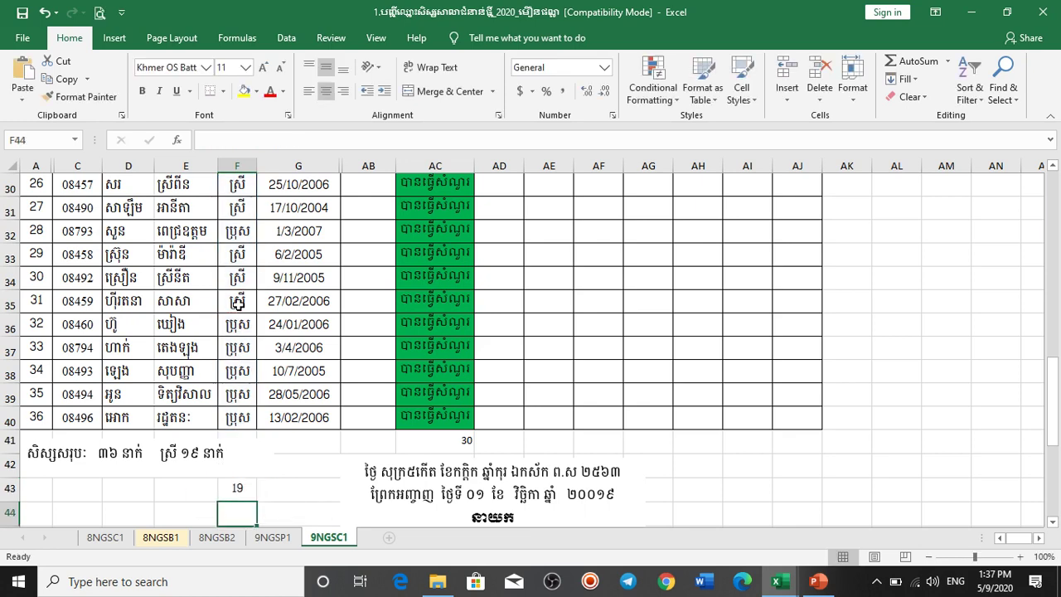
{"action": "left_click", "coordinate": [237, 489]}
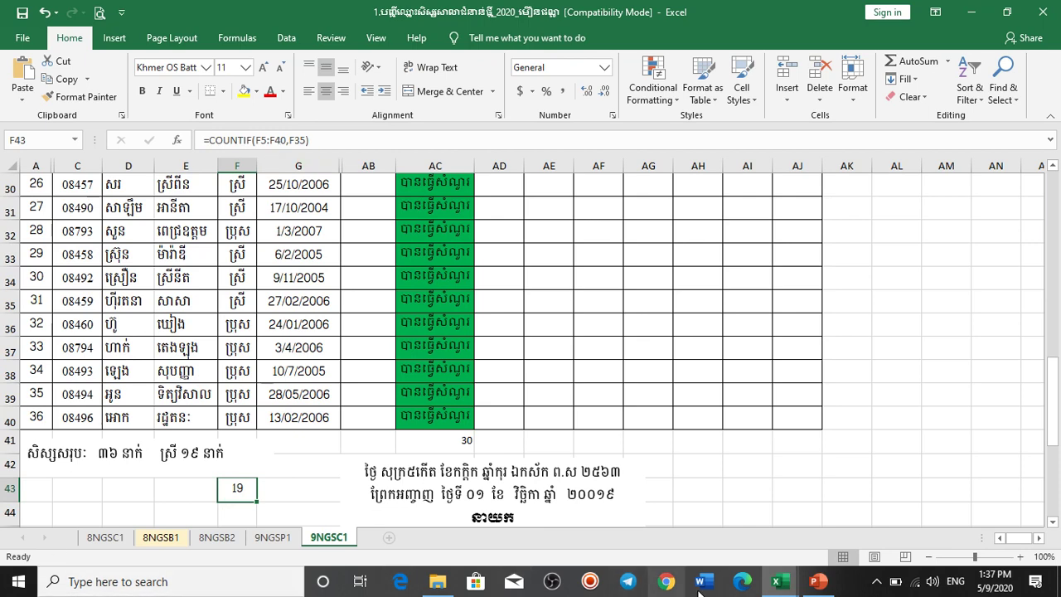
Step: Switch to the PowerPoint presentation to view the slide on the SUM formula, and return to the Book1 workbook in Excel
{"action": "left_click", "coordinate": [819, 584]}
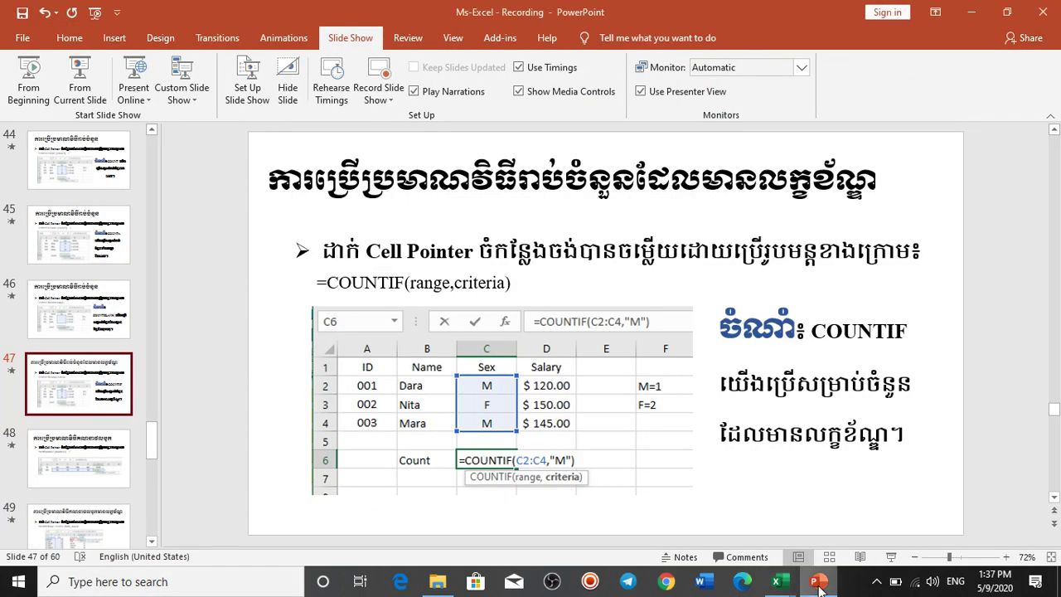
{"action": "key", "text": "Down"}
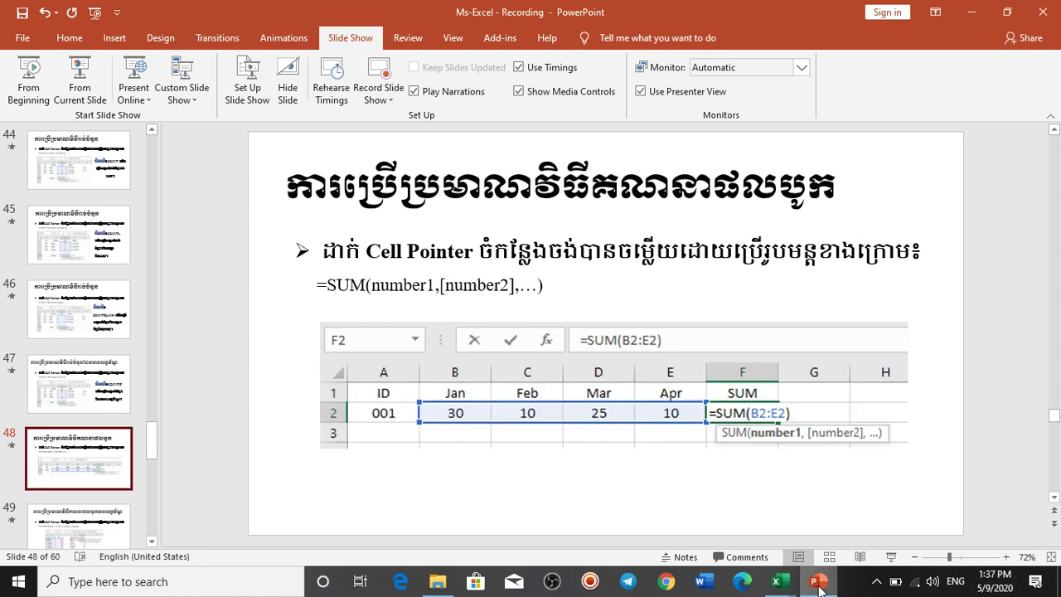
{"action": "mouse_move", "coordinate": [788, 591]}
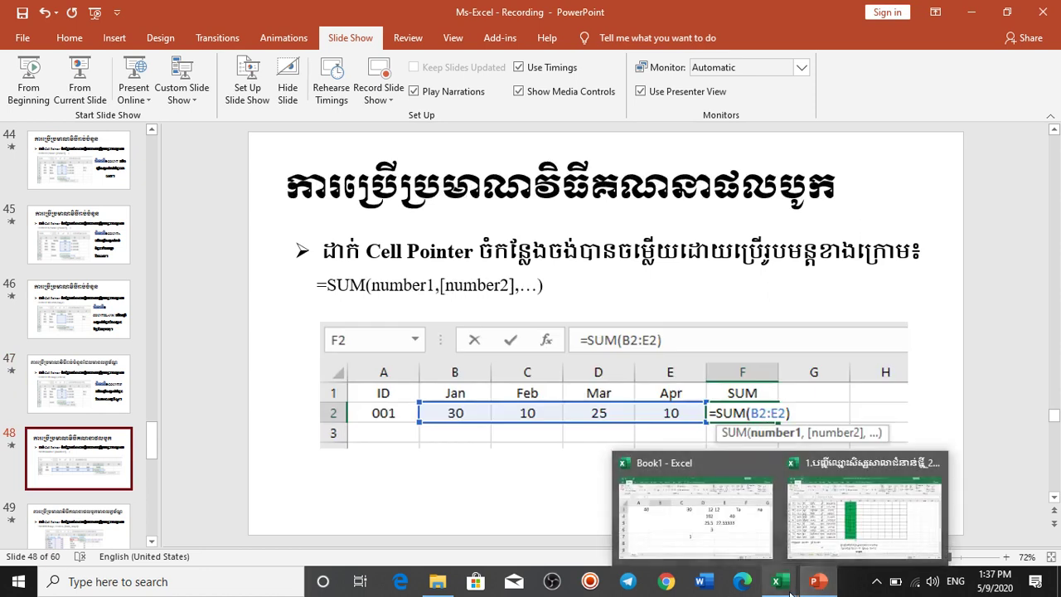
{"action": "left_click", "coordinate": [697, 510]}
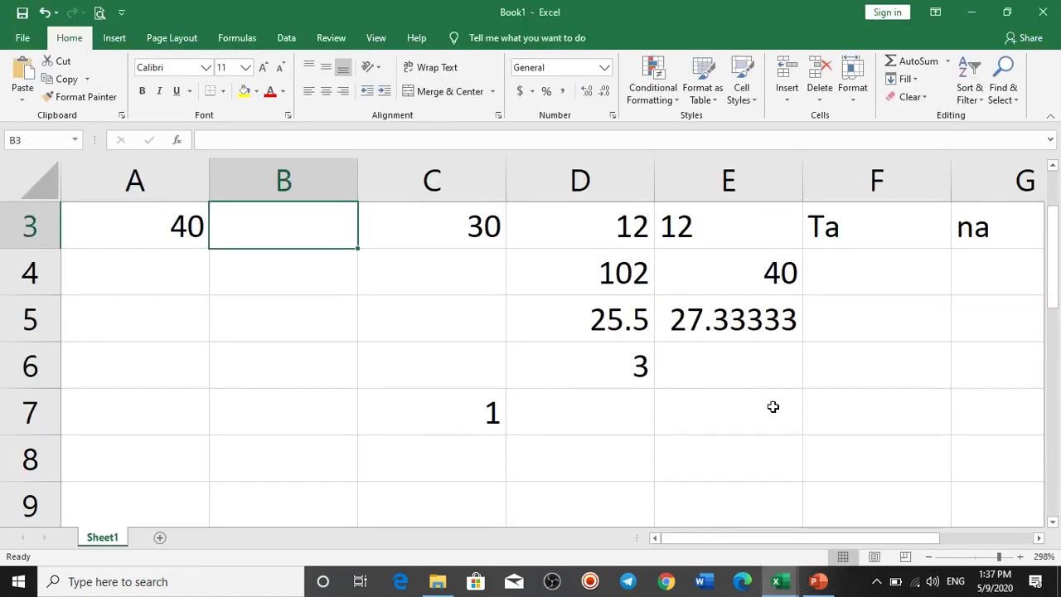
Step: Enter a SUM formula in cell E6 that totals the range A3:E3
{"action": "scroll", "coordinate": [772, 405], "scroll_direction": "up", "scroll_amount": 1}
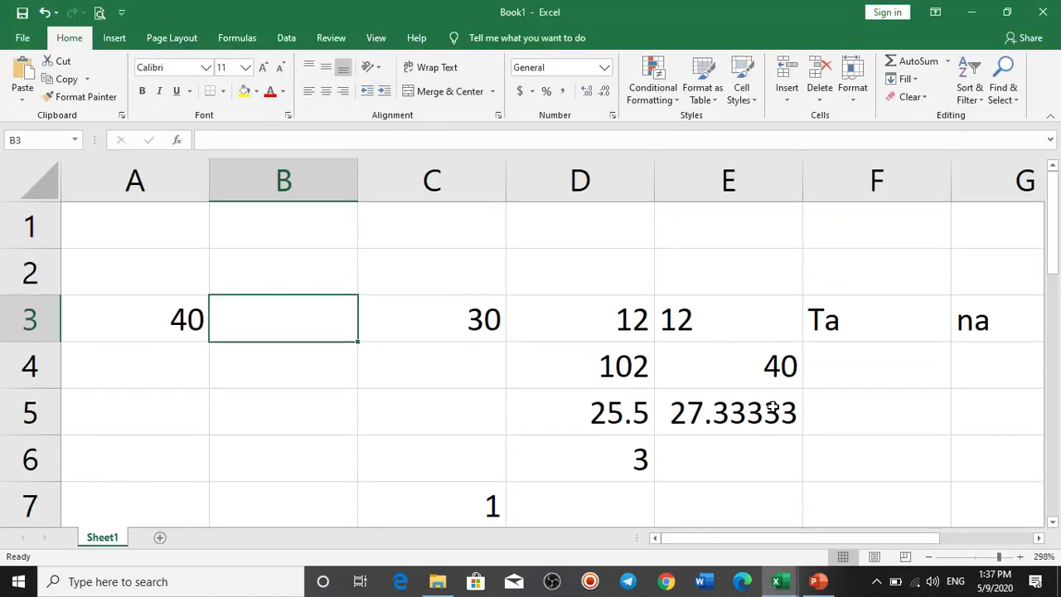
{"action": "left_click", "coordinate": [734, 467]}
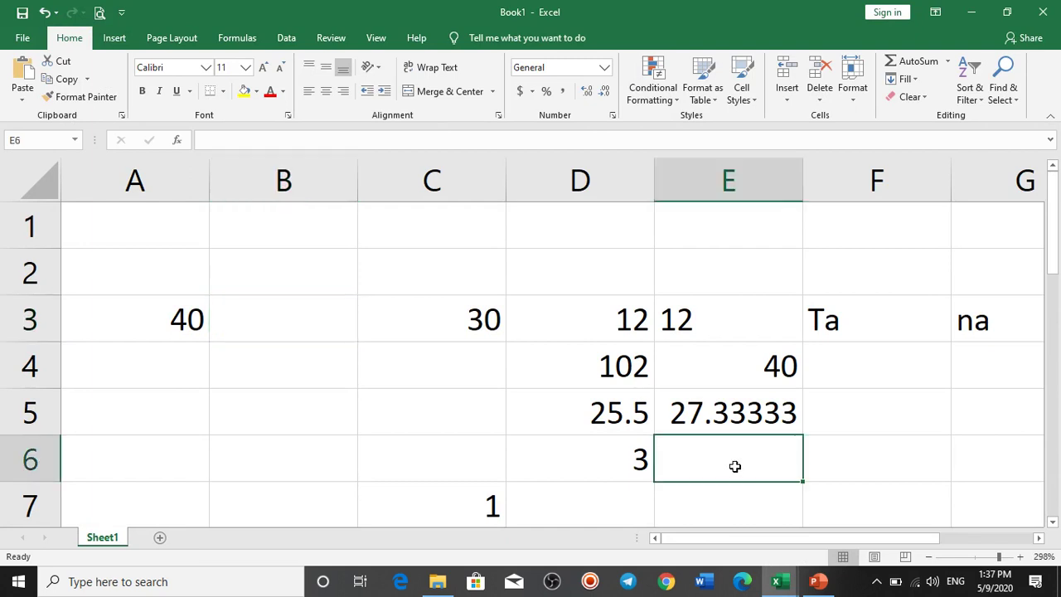
{"action": "type", "text": "=s"}
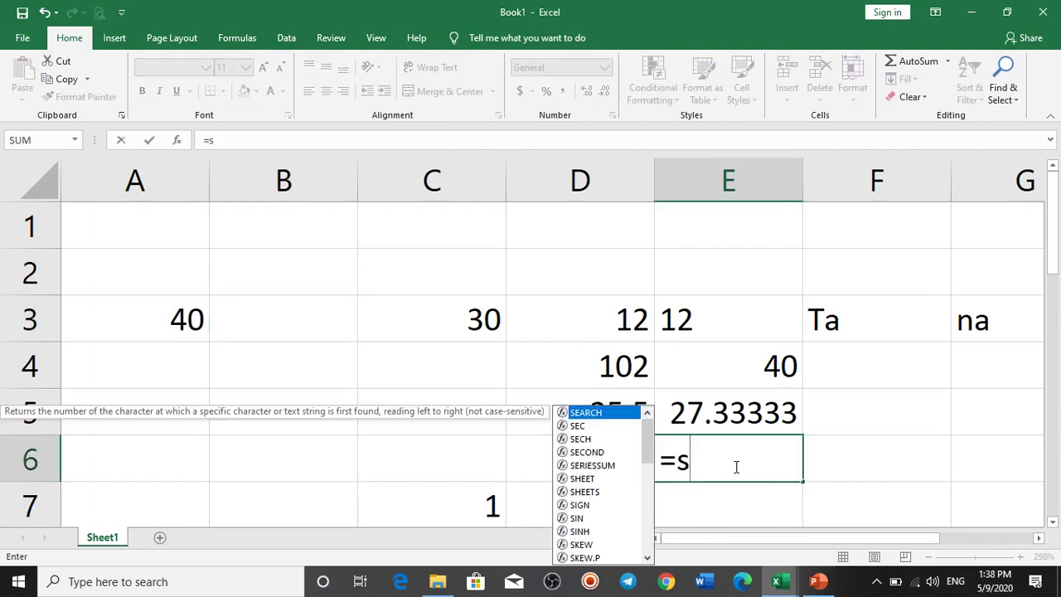
{"action": "type", "text": "um("}
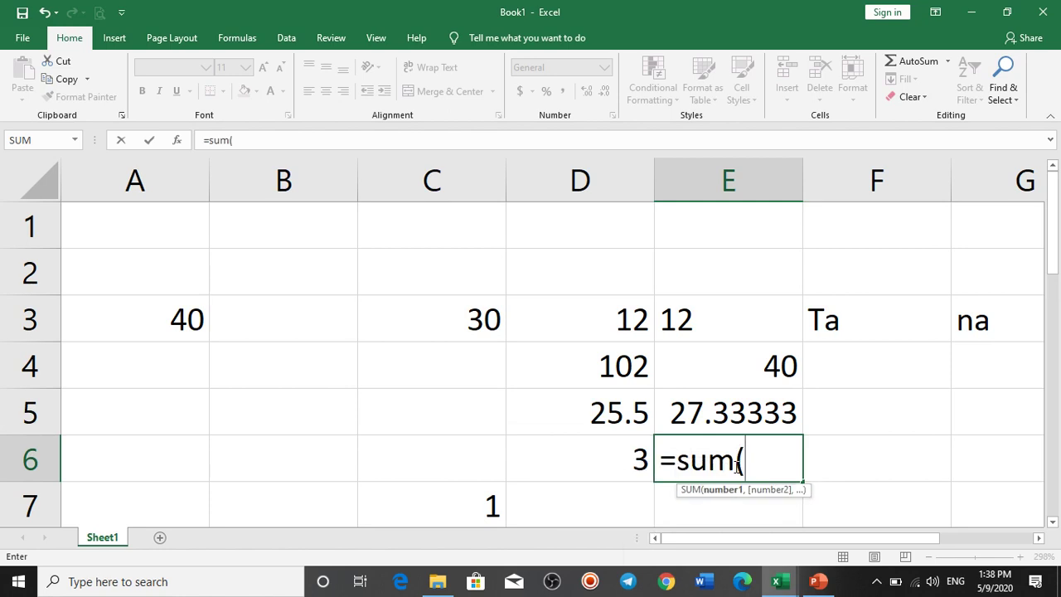
{"action": "left_click_drag", "start_coordinate": [108, 308], "coordinate": [674, 334]}
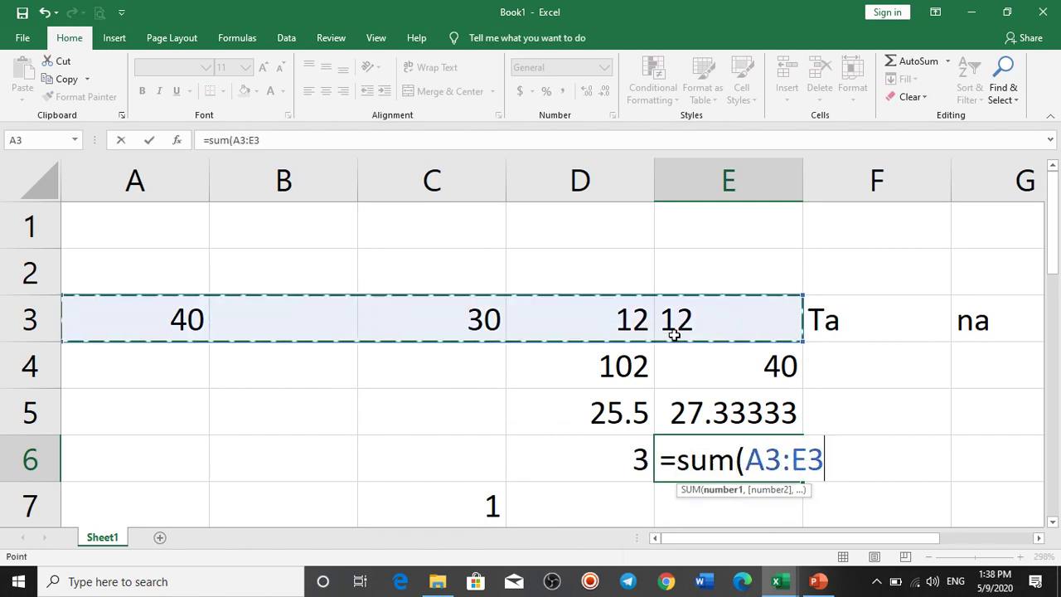
{"action": "key", "text": "Return"}
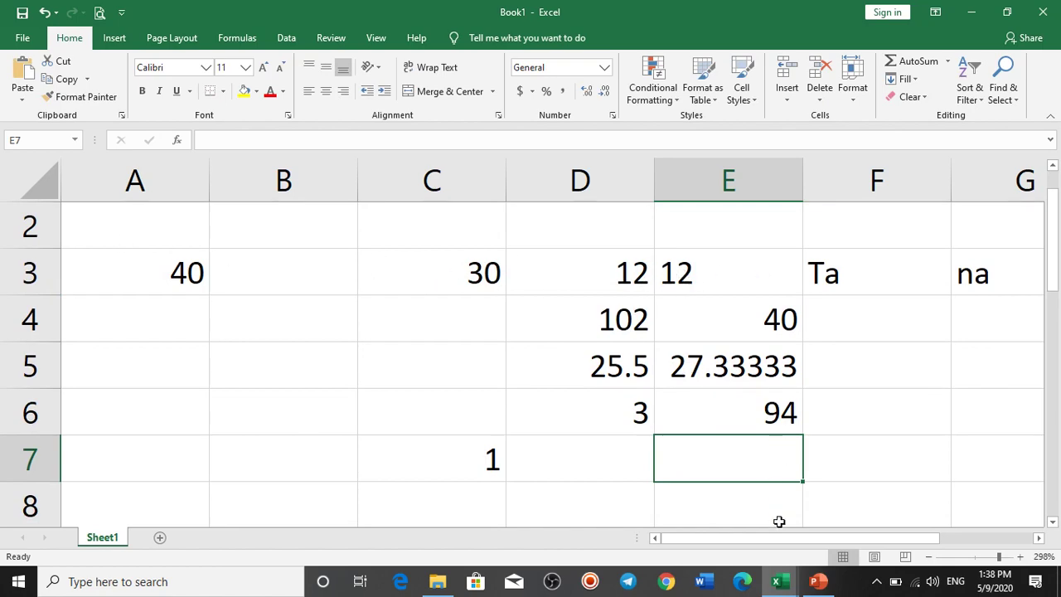
Step: Switch to the PowerPoint presentation and view slide 49 on the SUMIF formula and its neighbouring slide thumbnails
{"action": "left_click", "coordinate": [818, 582]}
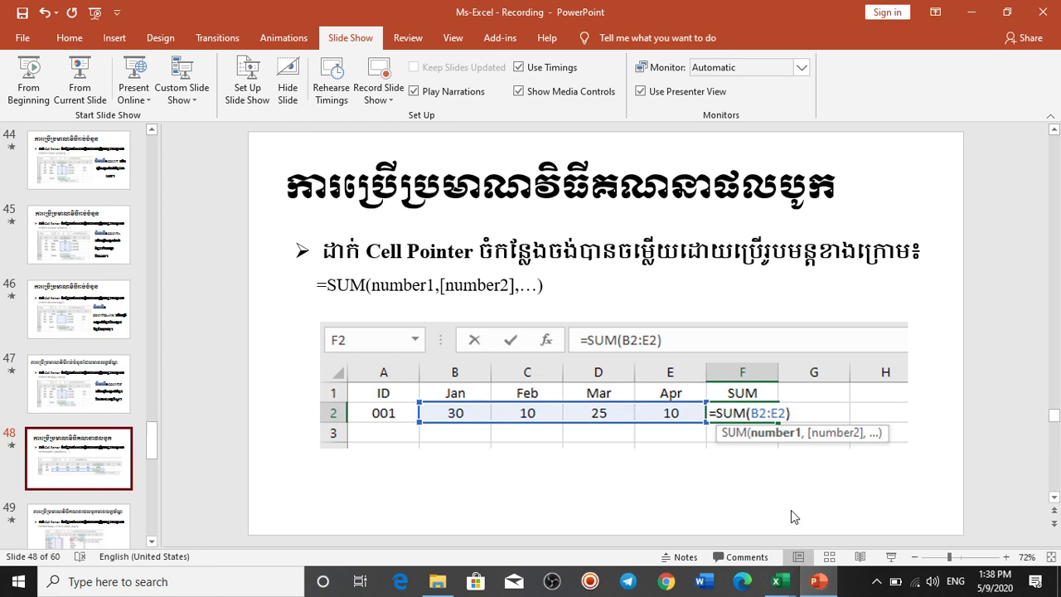
{"action": "scroll", "coordinate": [791, 517], "scroll_direction": "down", "scroll_amount": 1}
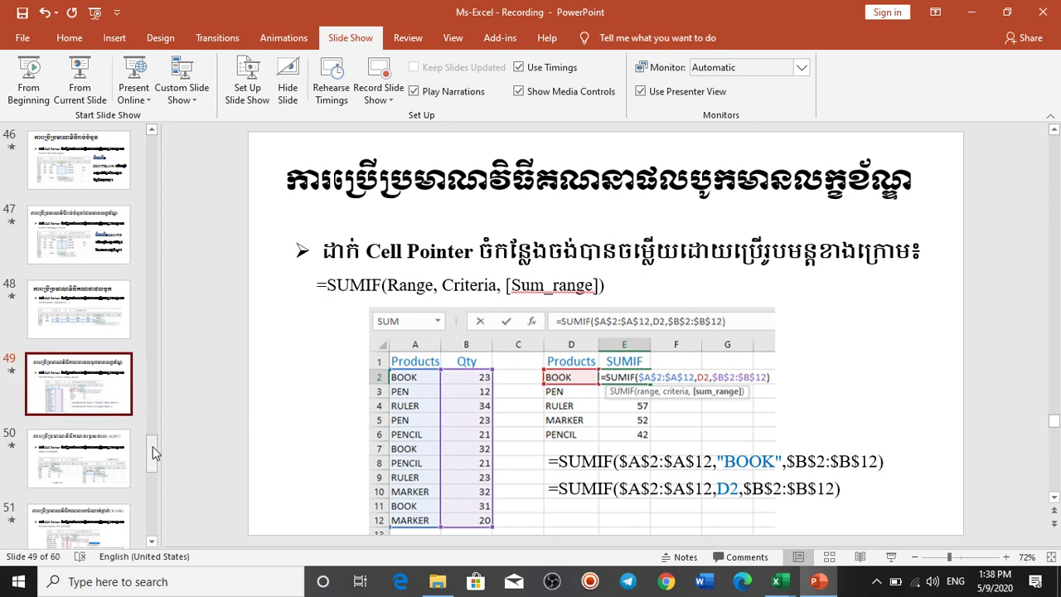
{"action": "scroll", "coordinate": [153, 446], "scroll_direction": "down", "scroll_amount": 2}
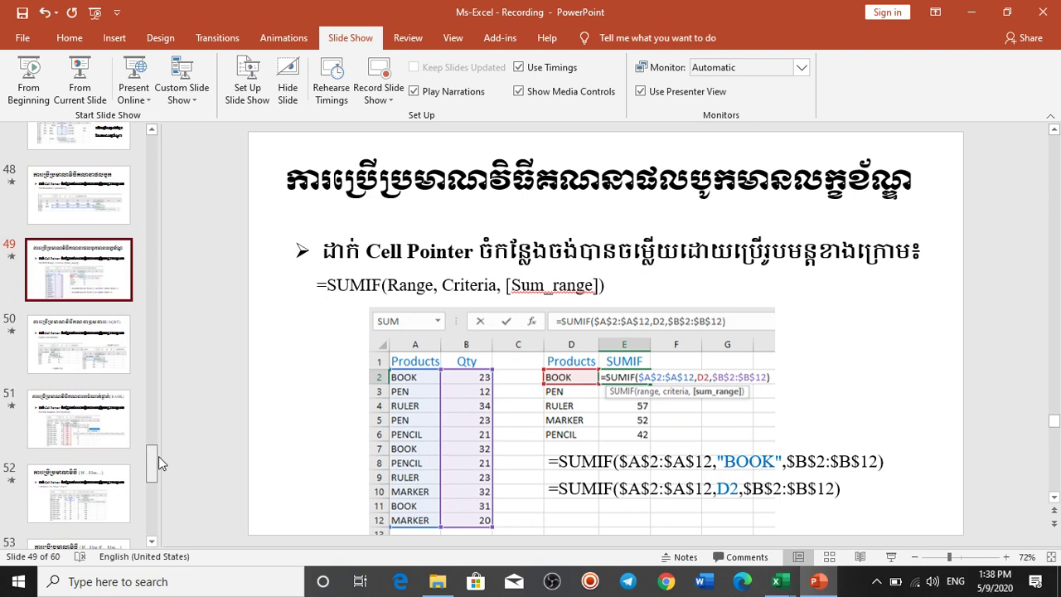
{"action": "scroll", "coordinate": [158, 444], "scroll_direction": "up", "scroll_amount": 2}
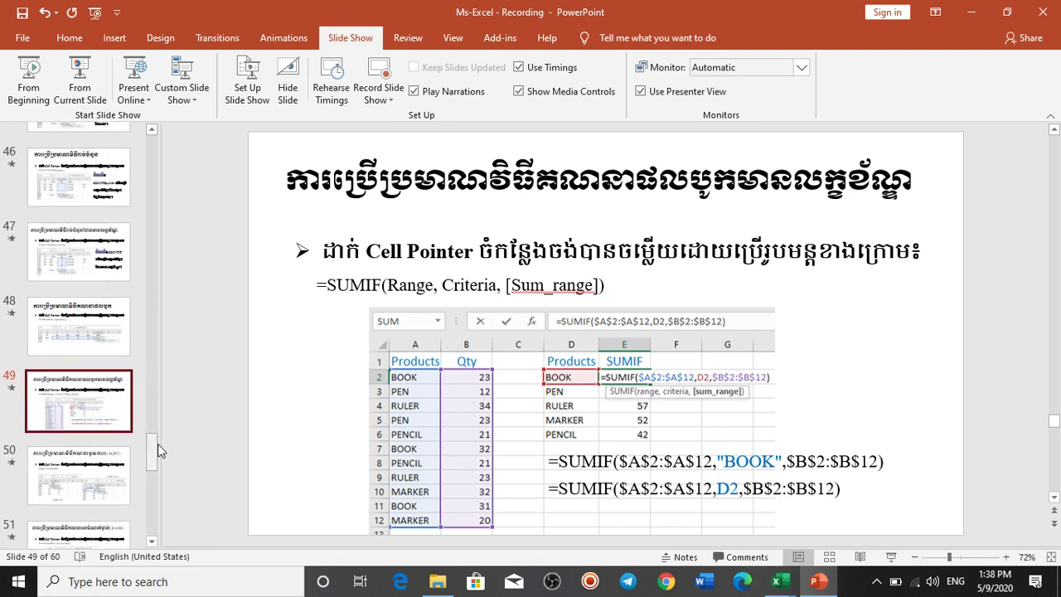